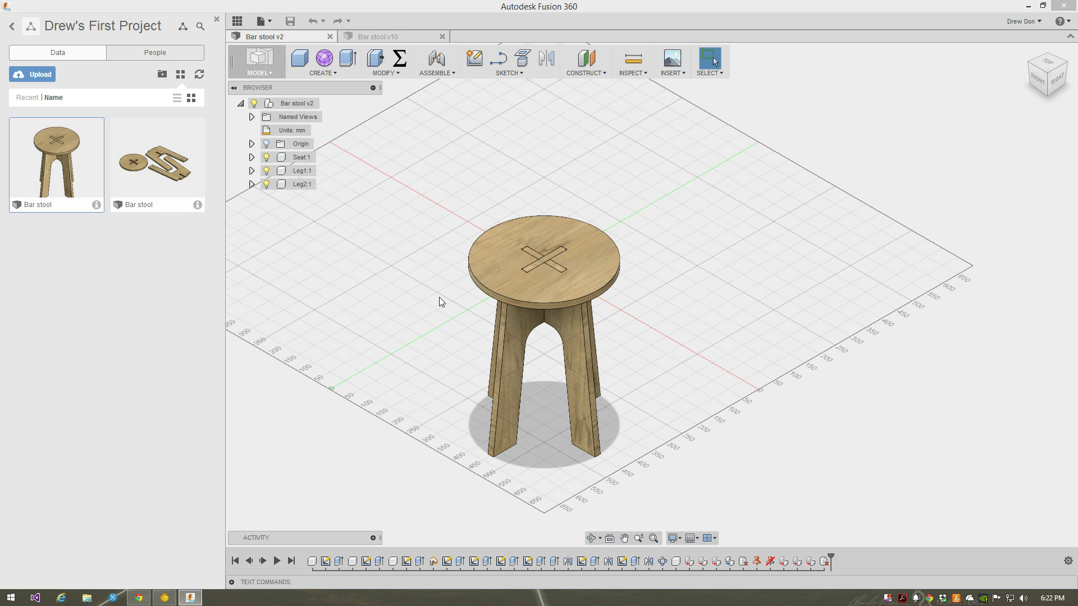
- Compare the flat-laid and assembled designs, briefly hiding and reshowing the seat and a leg
click(389, 34)
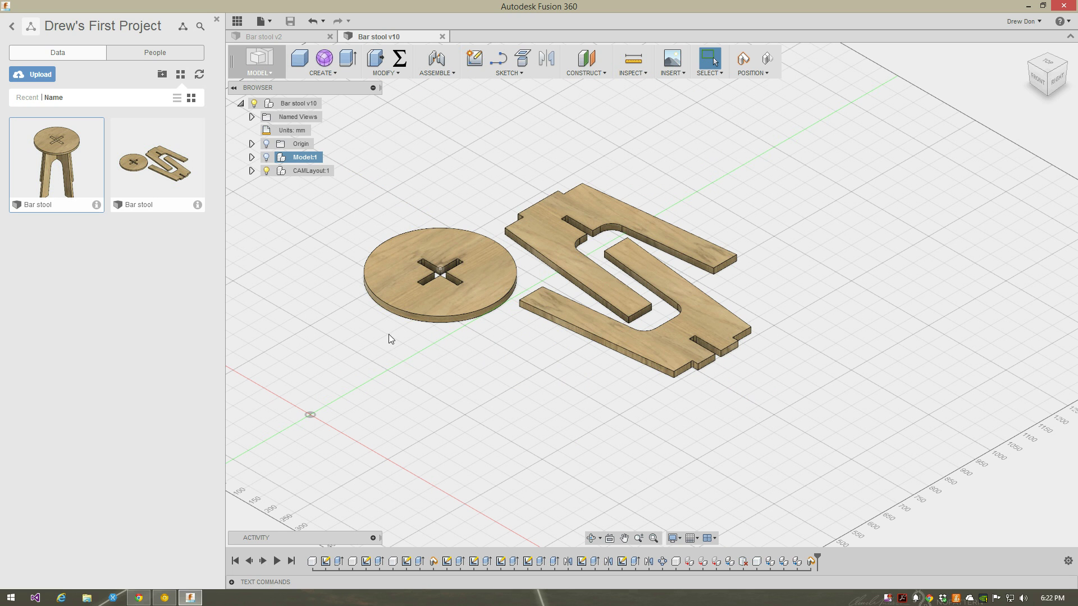
click(272, 37)
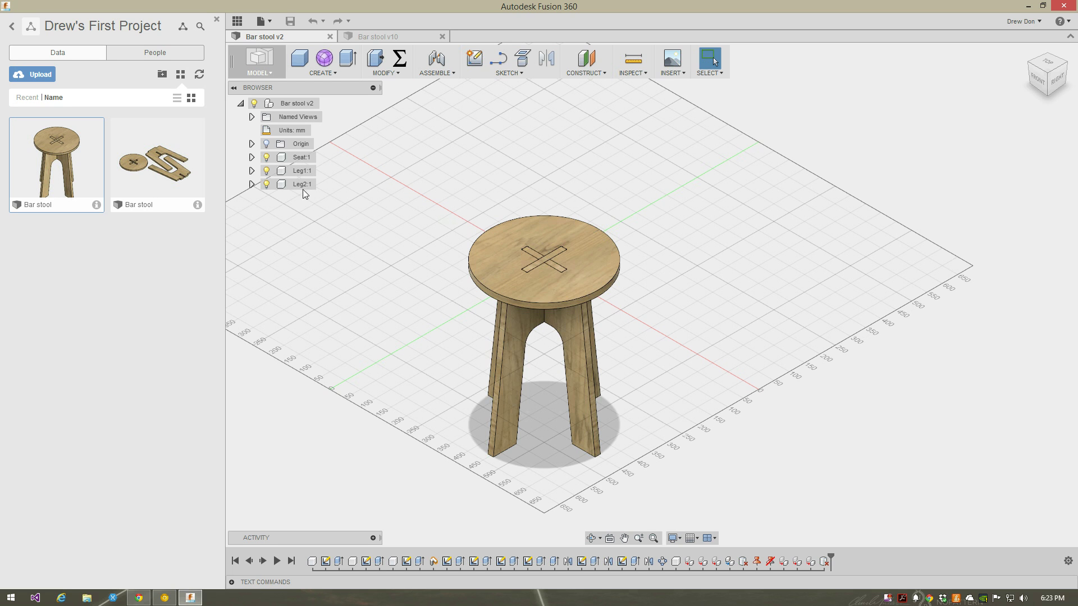
click(266, 157)
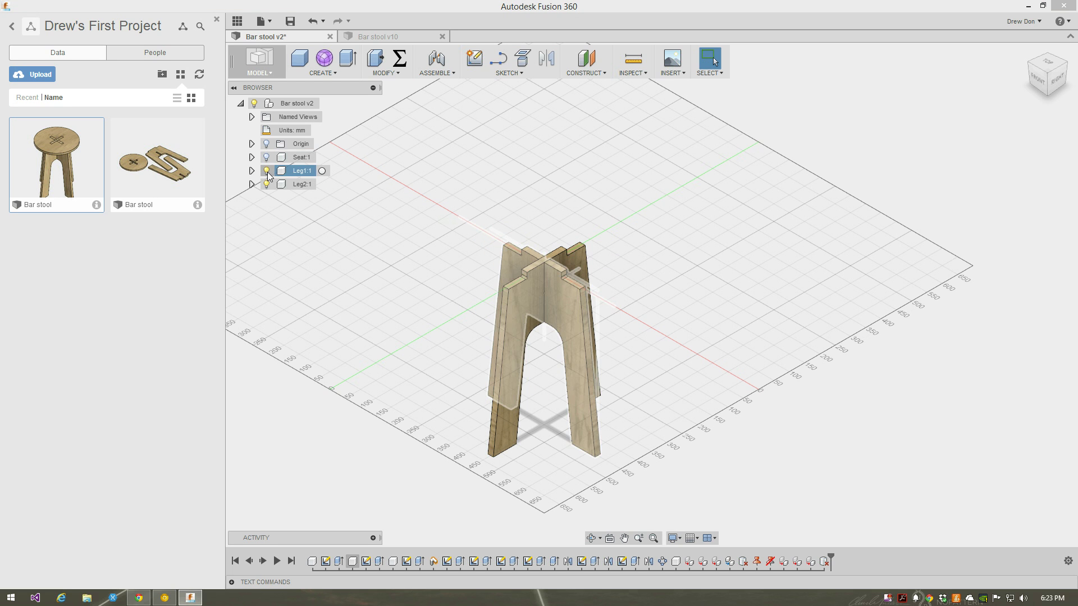
click(266, 170)
click(267, 172)
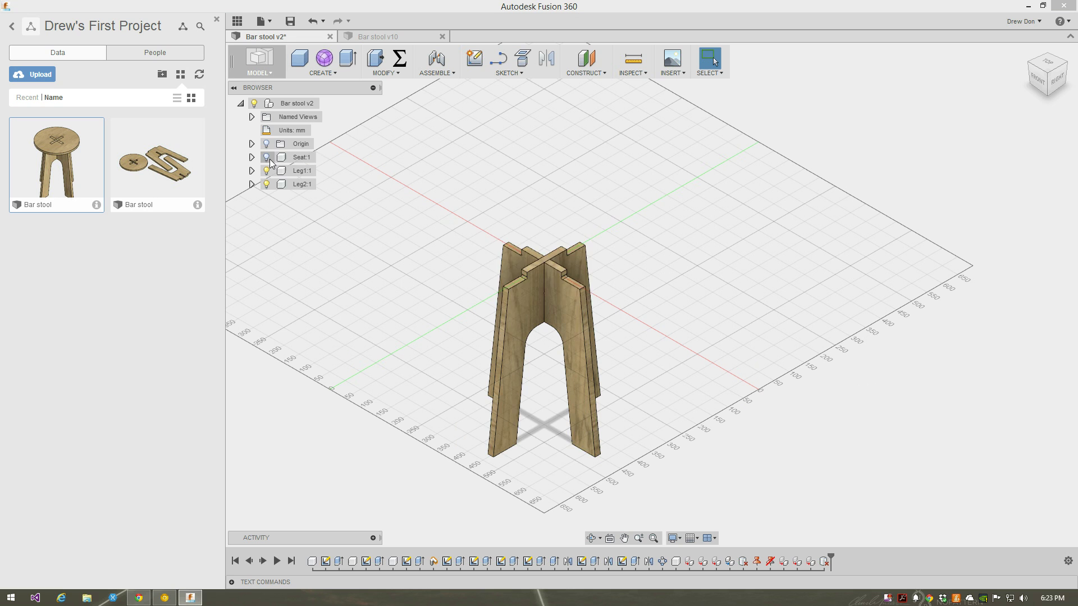
click(267, 157)
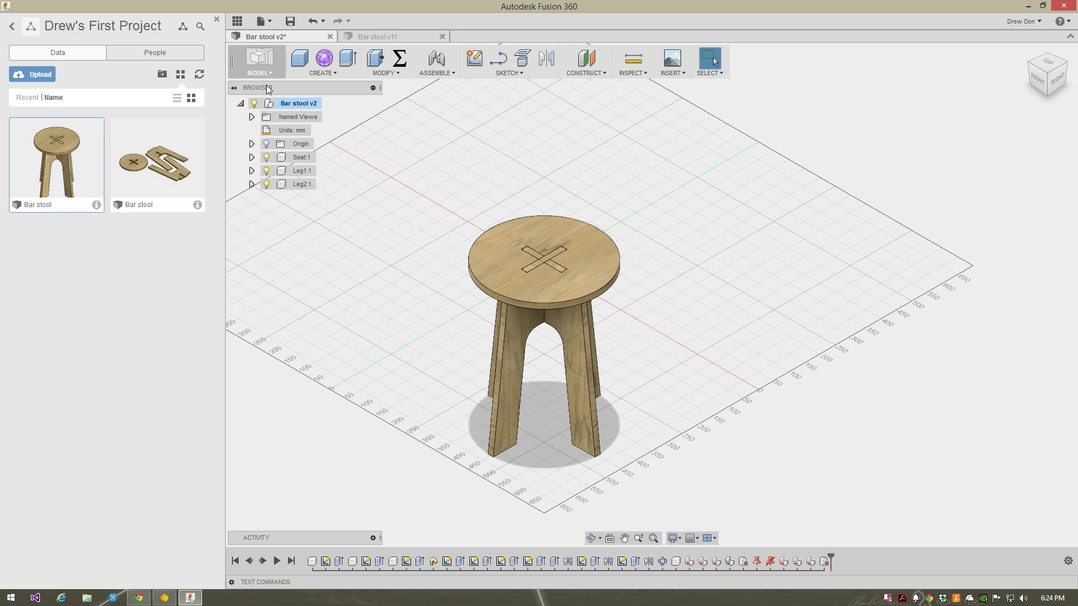
- Create a new component under the root and name it 3DModel
right_click(295, 103)
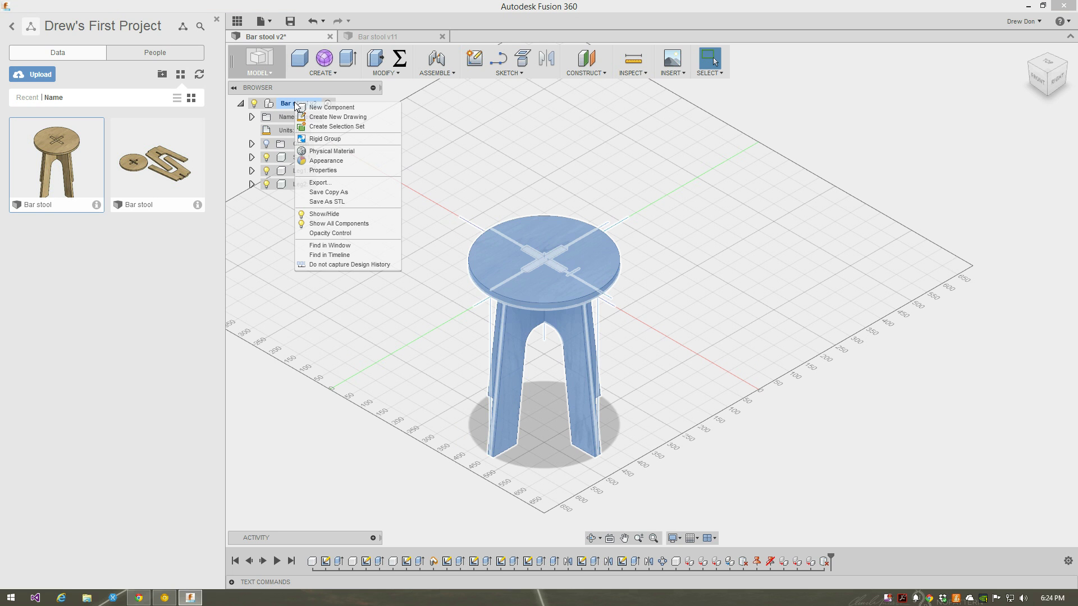
click(375, 107)
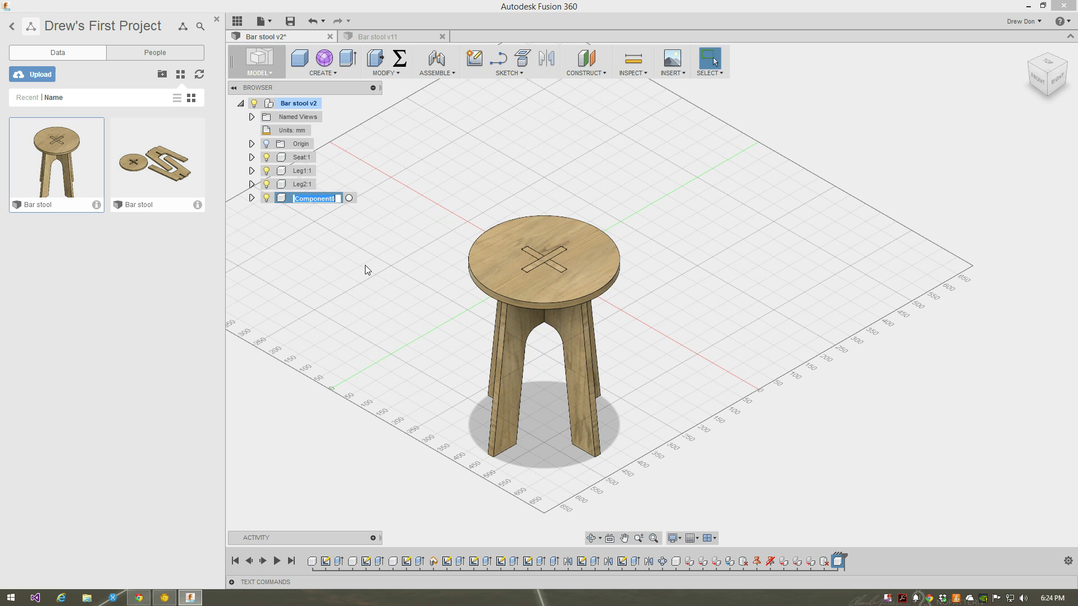
text(3)
text(DModel)
key(Return)
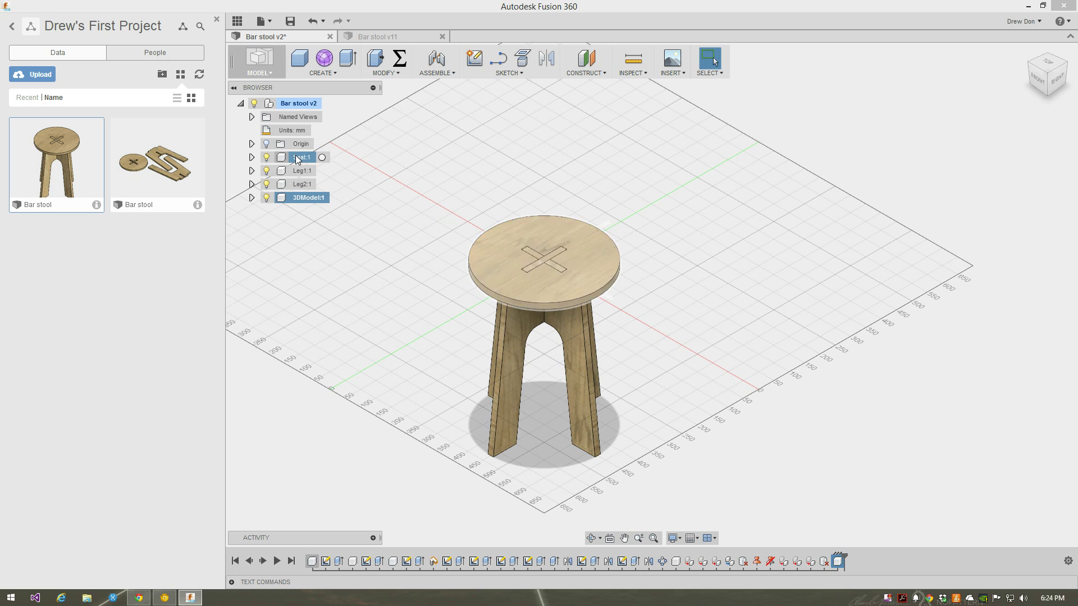
- Move Seat, Leg1 and Leg2 into 3DModel and expand it to show them
click(297, 156)
shift+click(302, 184)
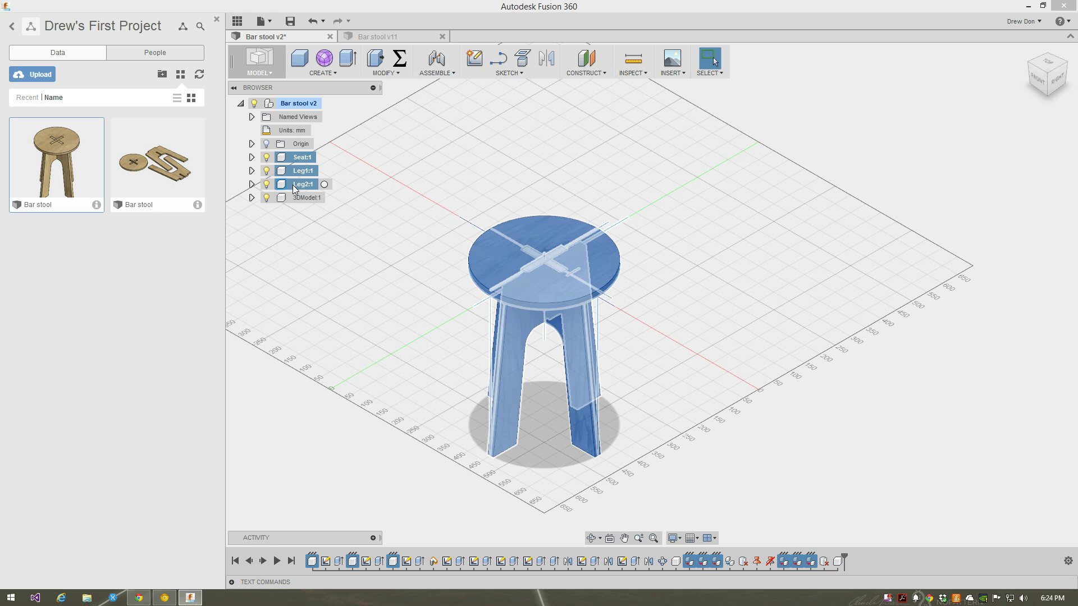
drag(292, 185, 296, 199)
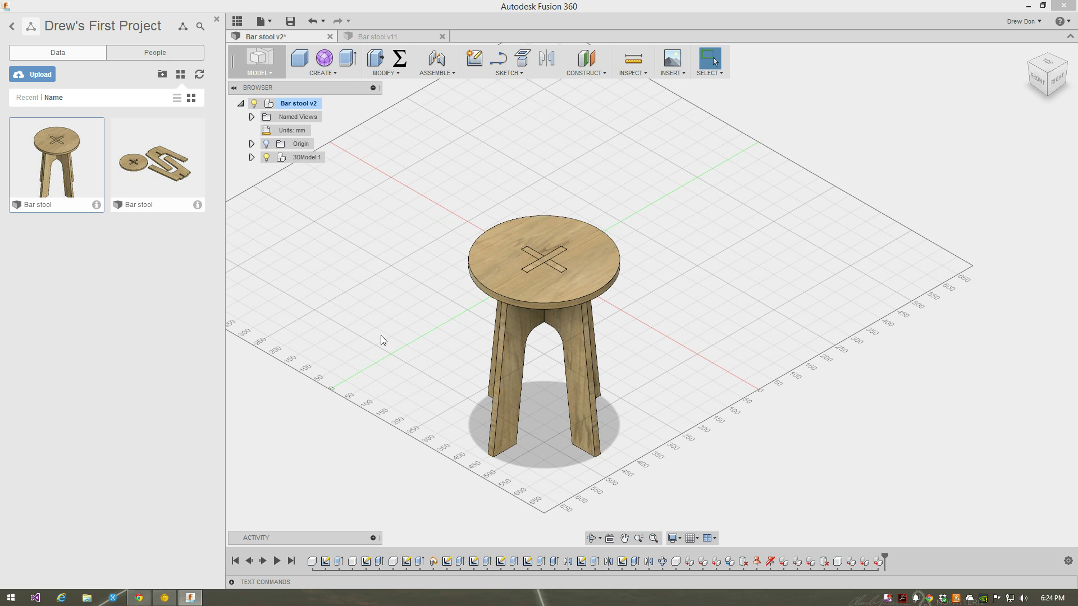
click(251, 157)
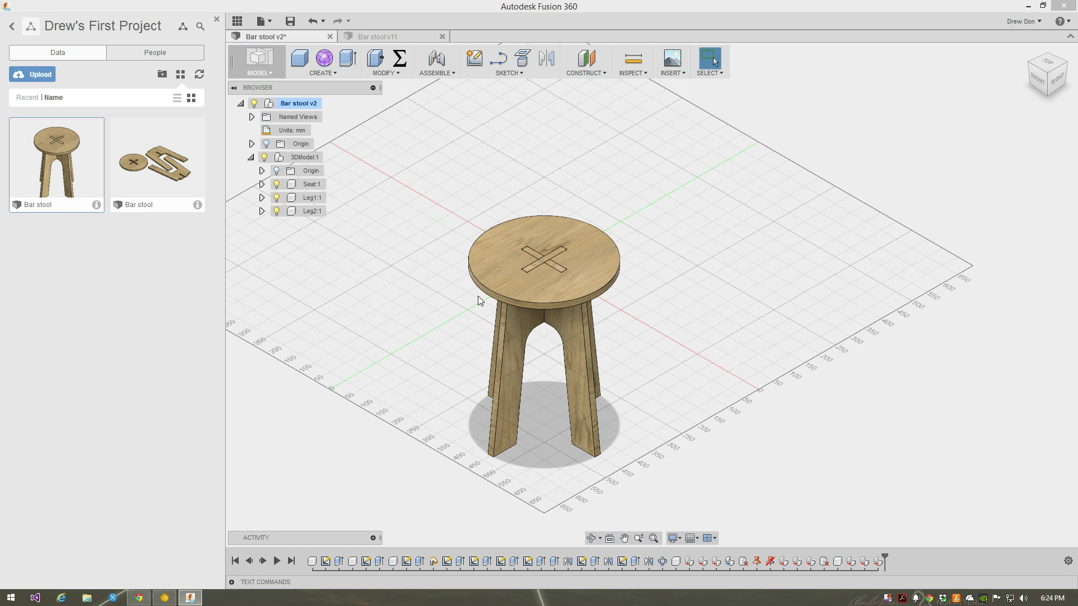
mouse_move(299, 103)
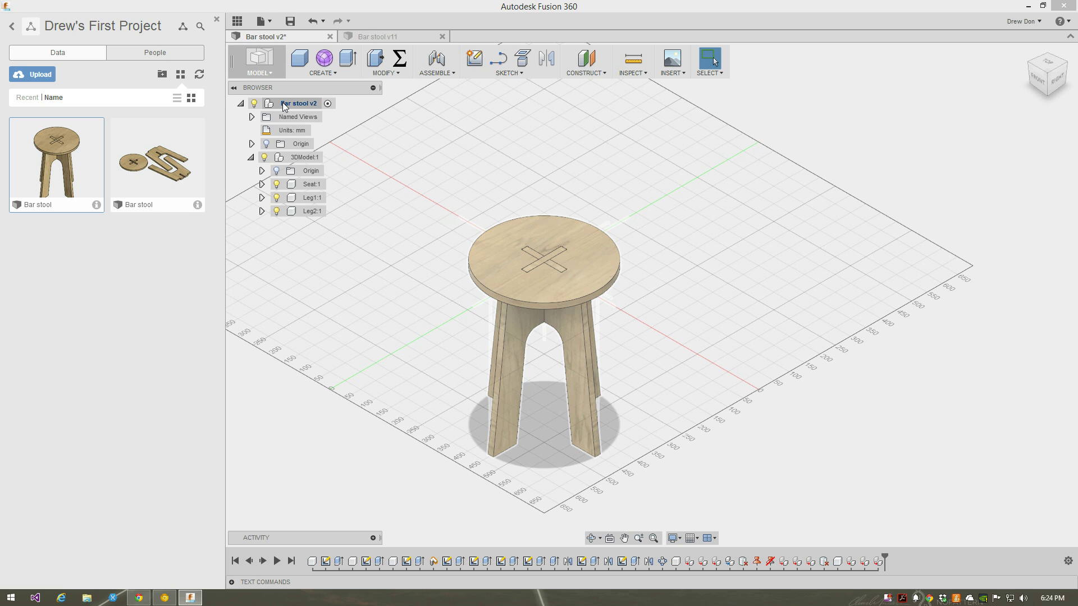
- Add another root-level component and rename it CAM Layout
right_click(284, 105)
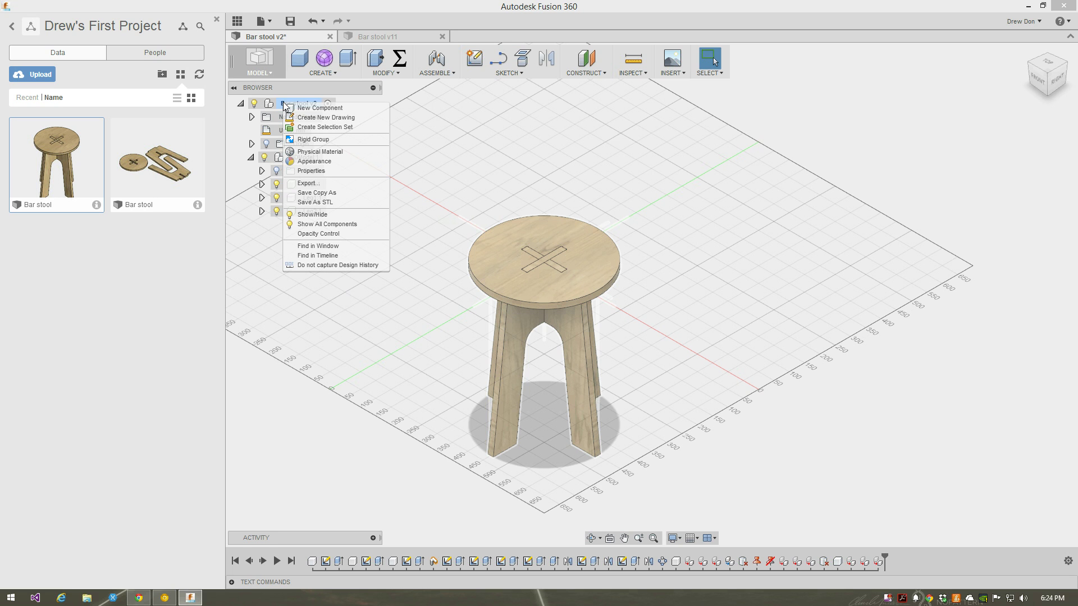
click(354, 108)
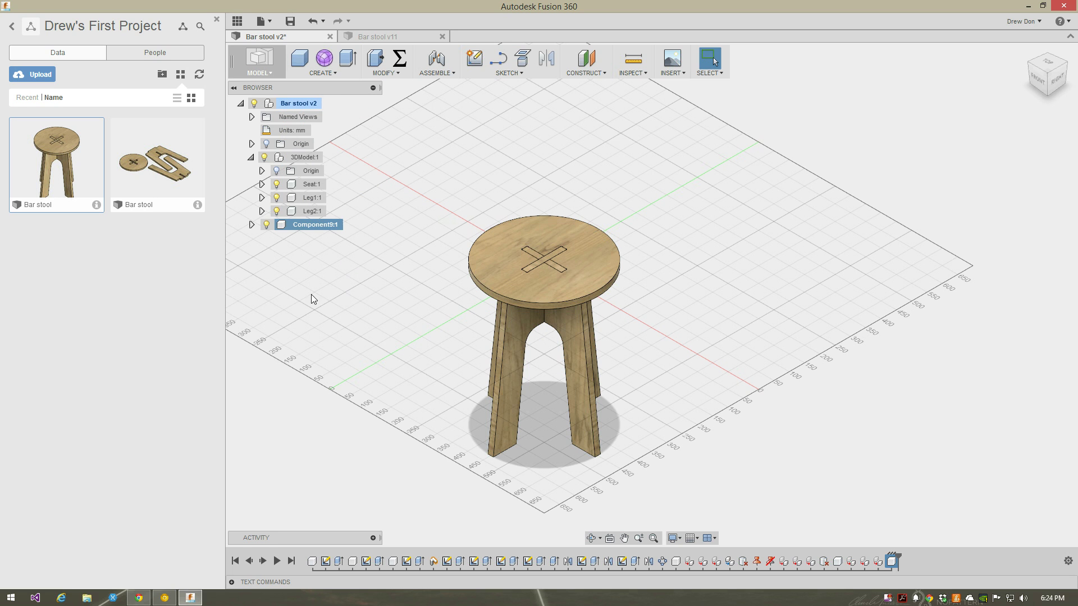
double_click(321, 224)
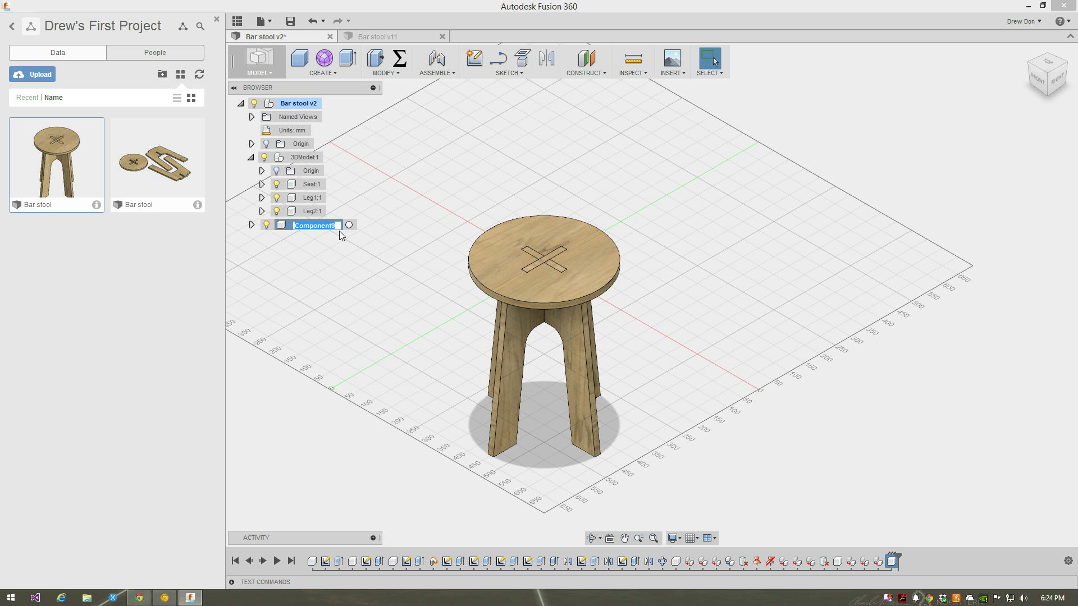
text(CAM Layo)
text(ut)
key(Return)
- Copy Seat:1, Leg1:1 and Leg2:1 from inside 3DModel
click(310, 184)
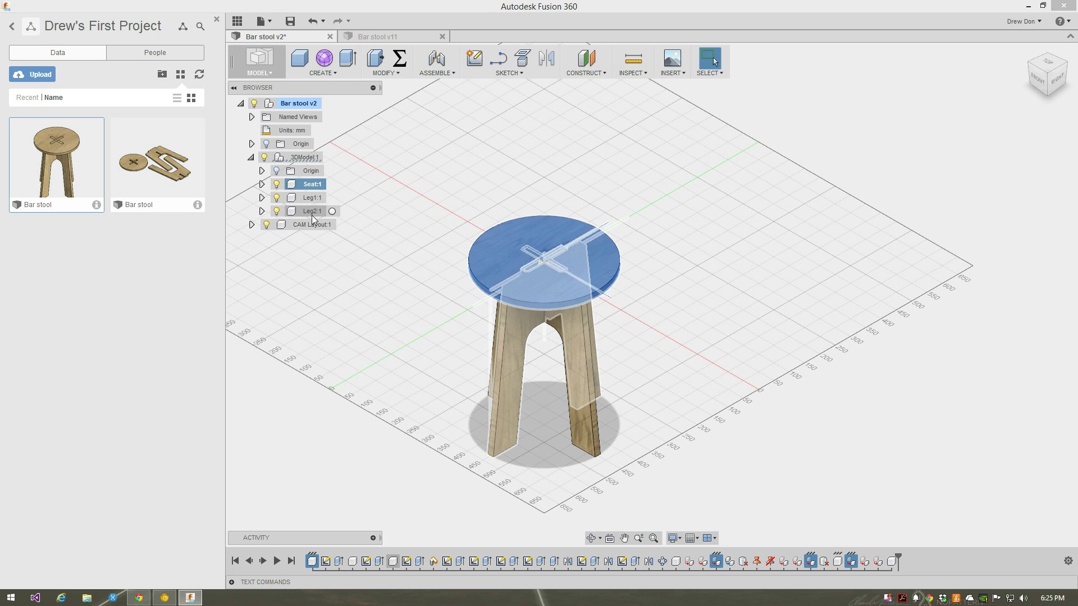
shift+click(312, 212)
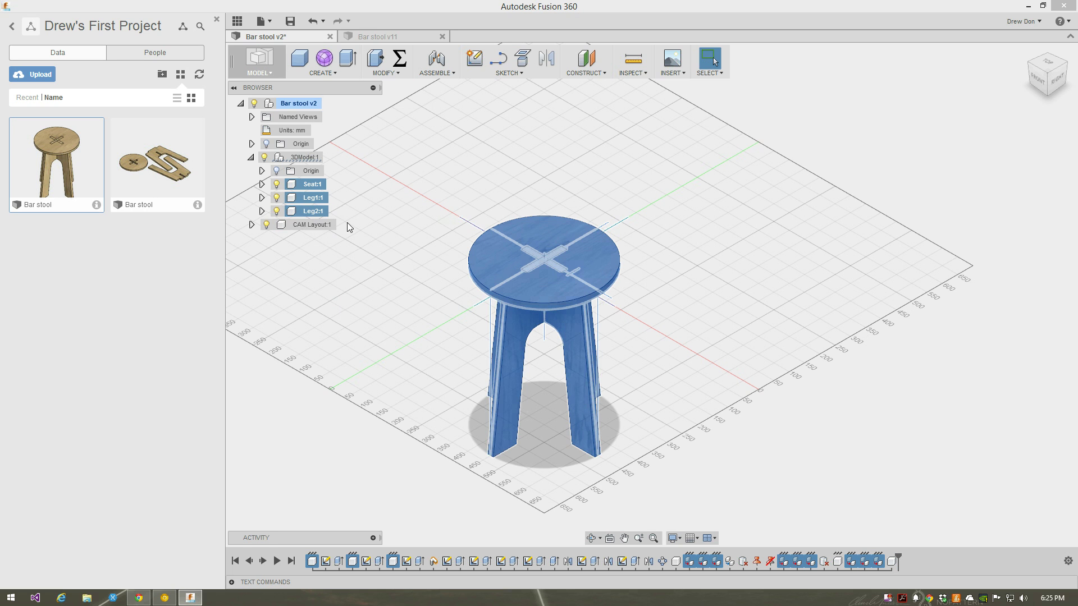
right_click(313, 214)
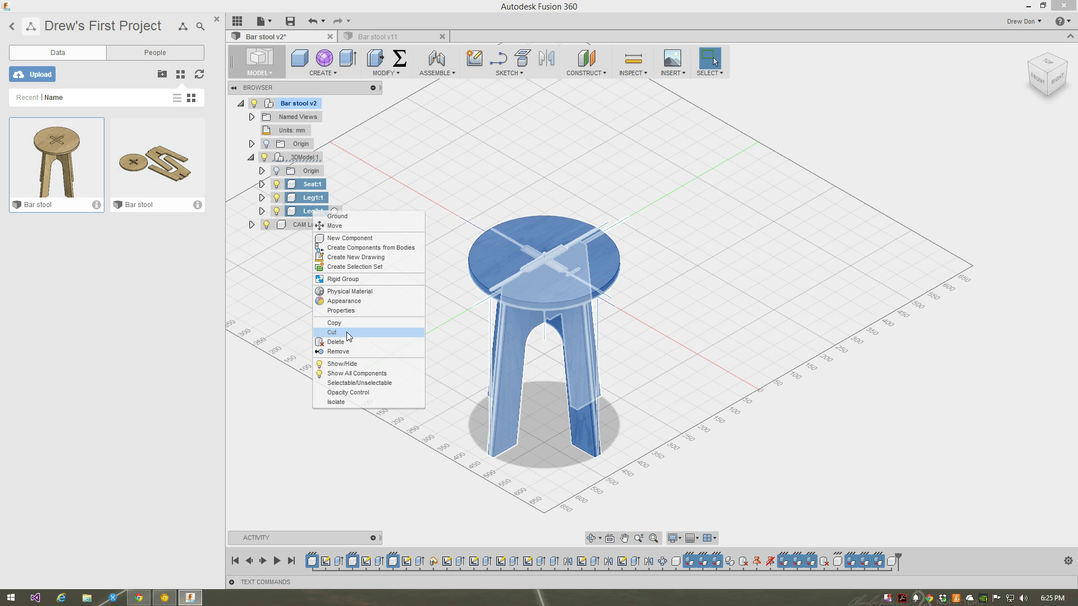
click(351, 324)
- Paste the copied parts as new into CAM Layout:1
click(291, 223)
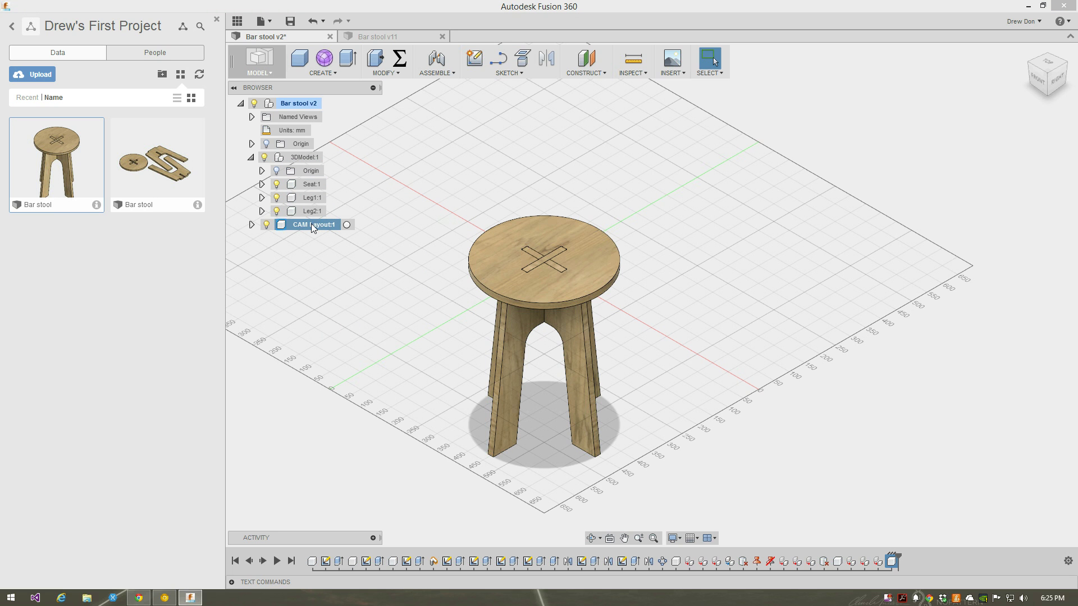
right_click(311, 223)
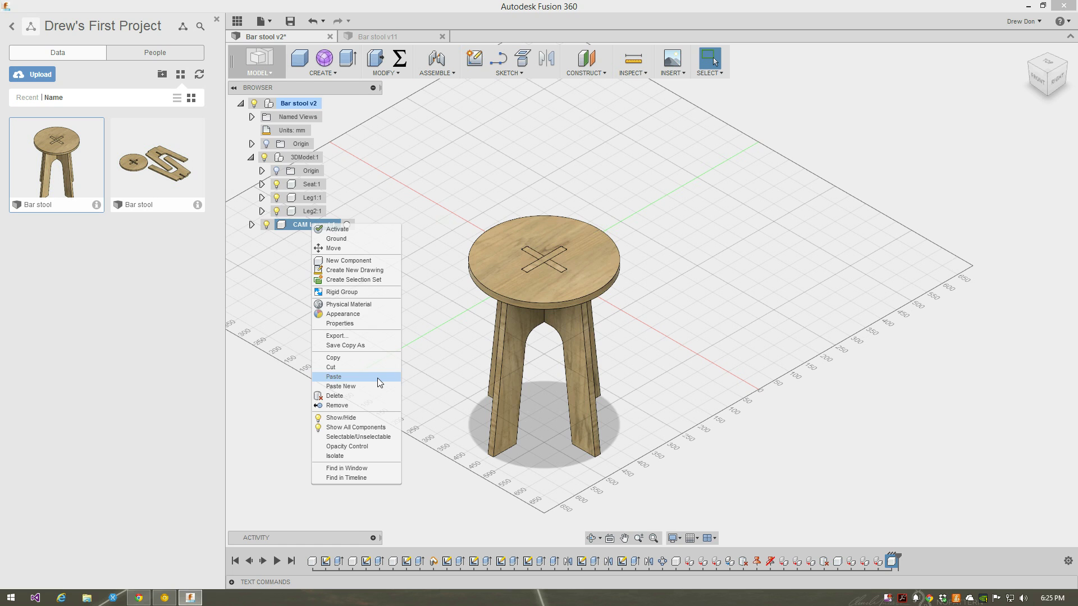
click(377, 378)
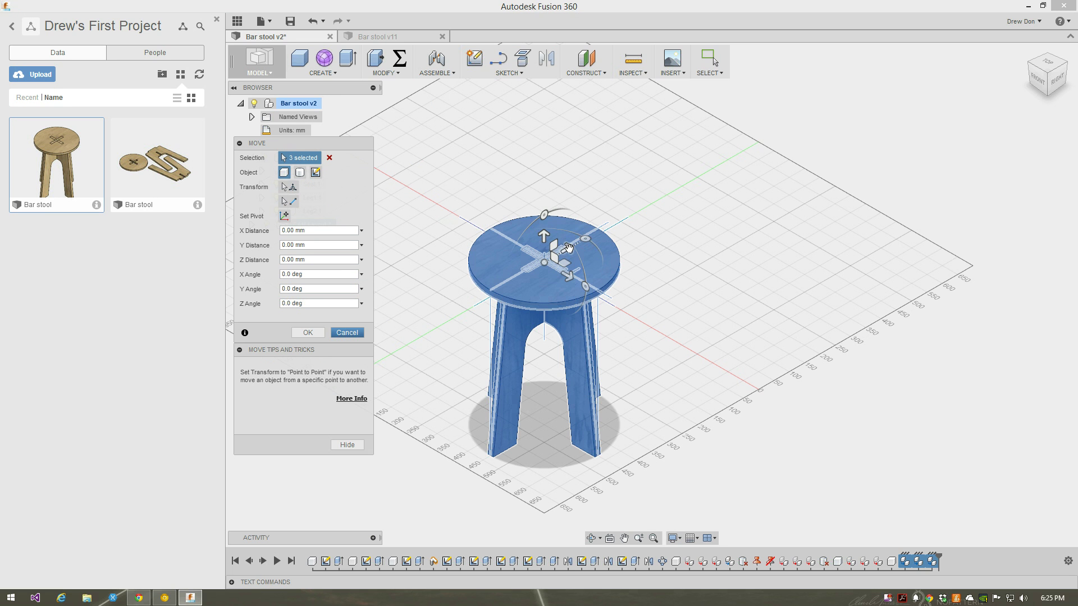
- Move the pasted copy 500 mm along Y, hide 3DModel:1, and orbit closer
drag(569, 248, 731, 173)
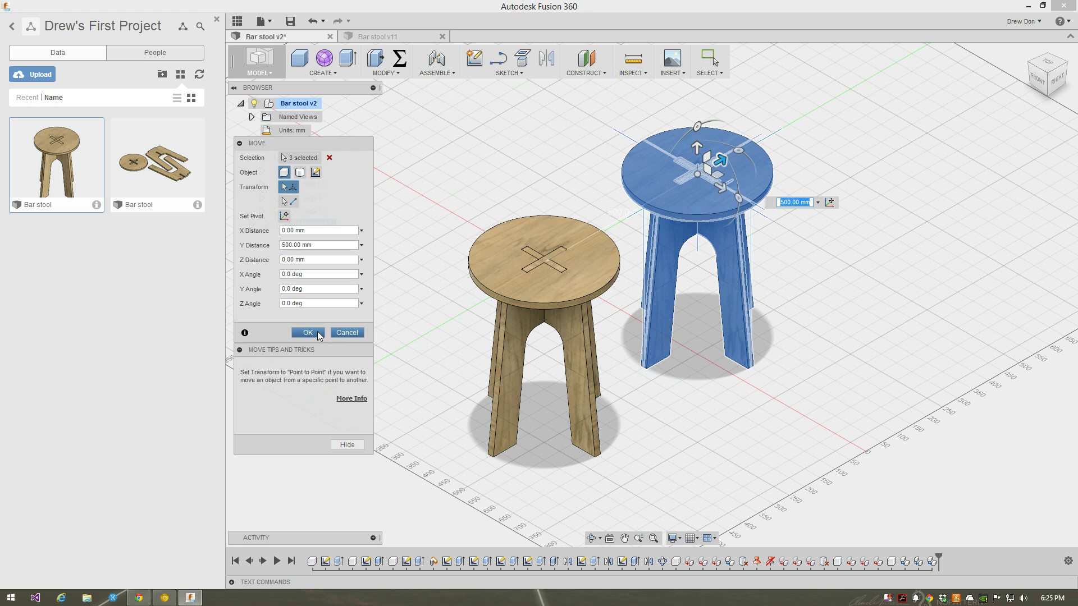
click(308, 332)
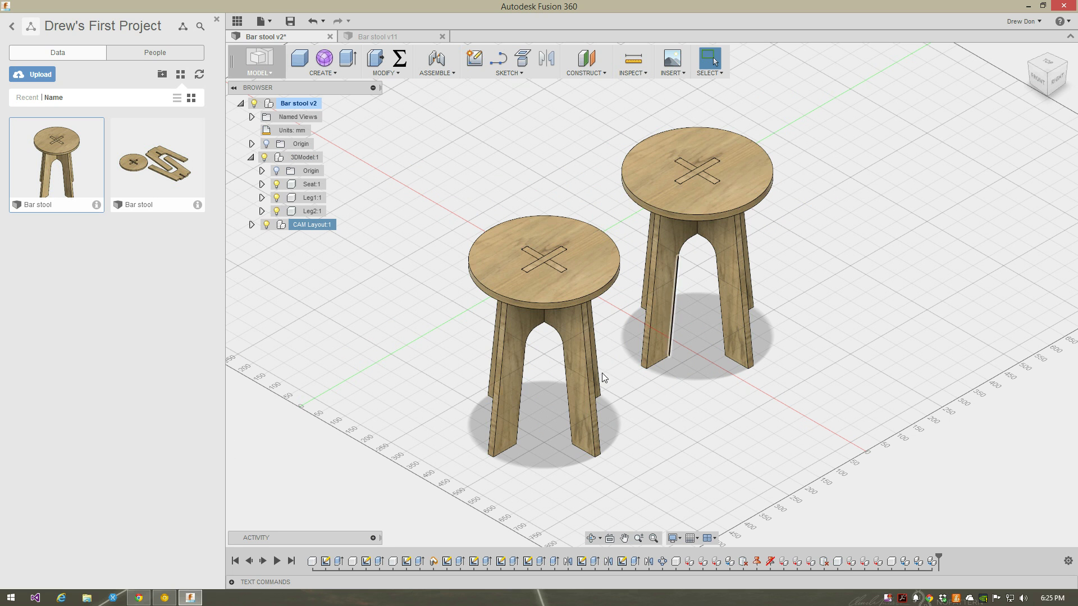
click(265, 158)
shift+middle_drag(420, 429, 444, 443)
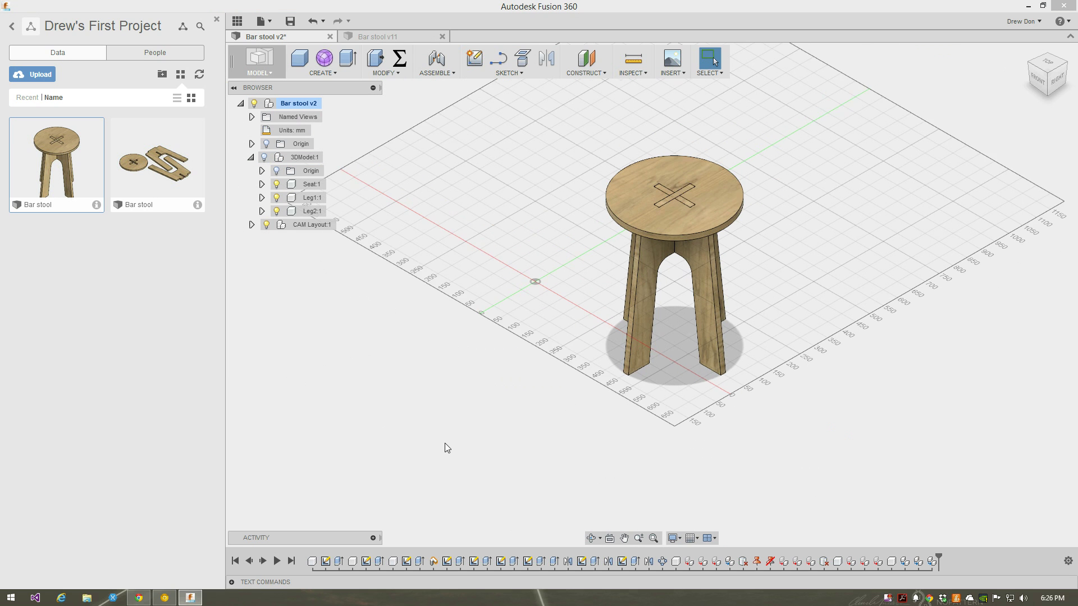
scroll(725, 161, up, 3)
scroll(593, 345, up, 2)
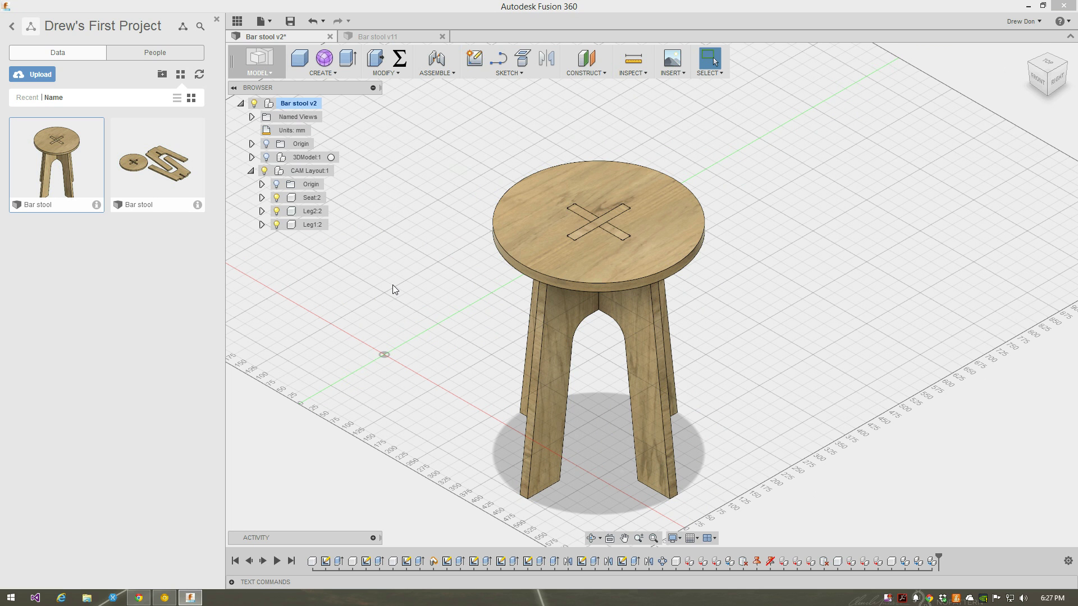
- Use Modify > Align to lay the first leg flat on the seat top
shift+middle_drag(393, 285, 369, 259)
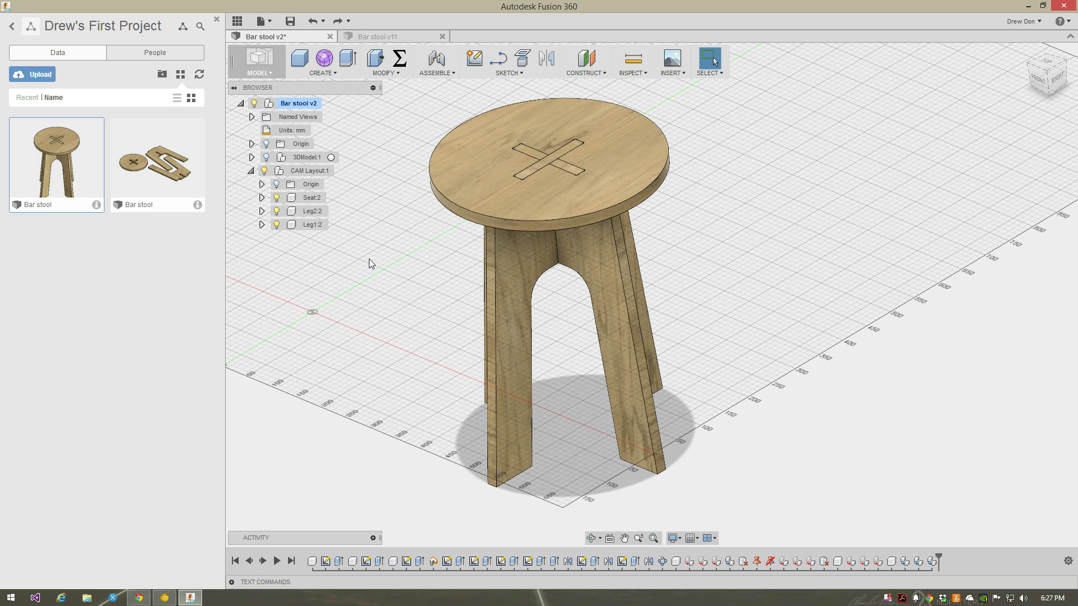
click(382, 75)
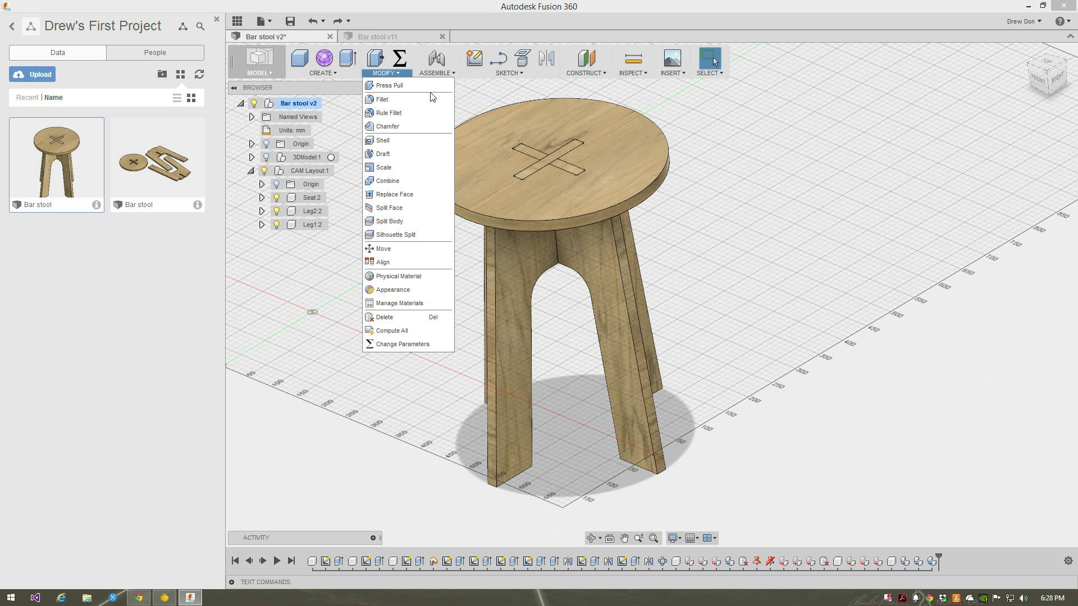
click(409, 262)
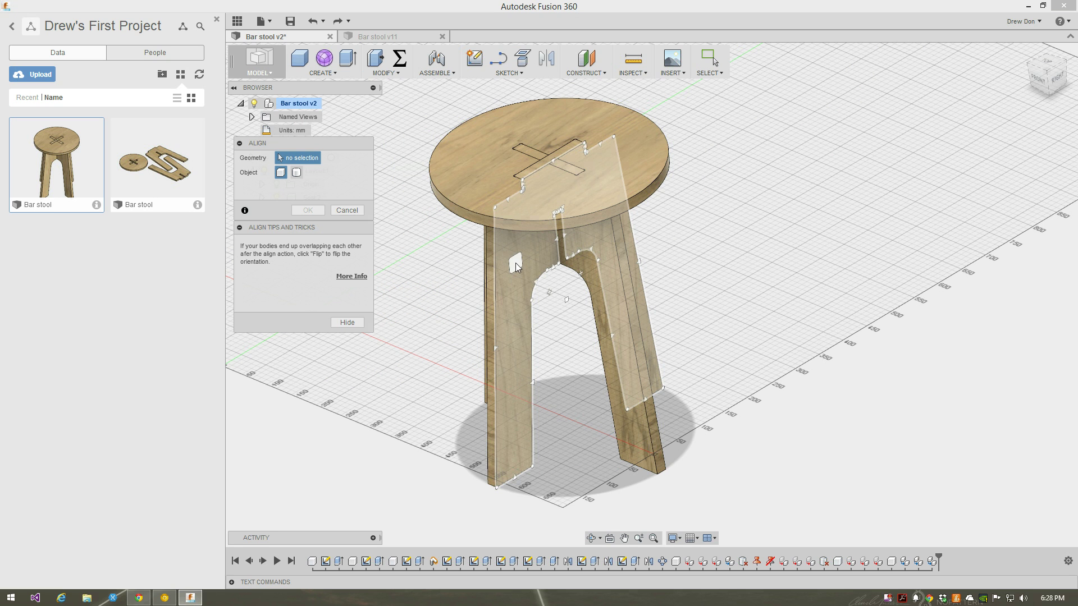
click(516, 263)
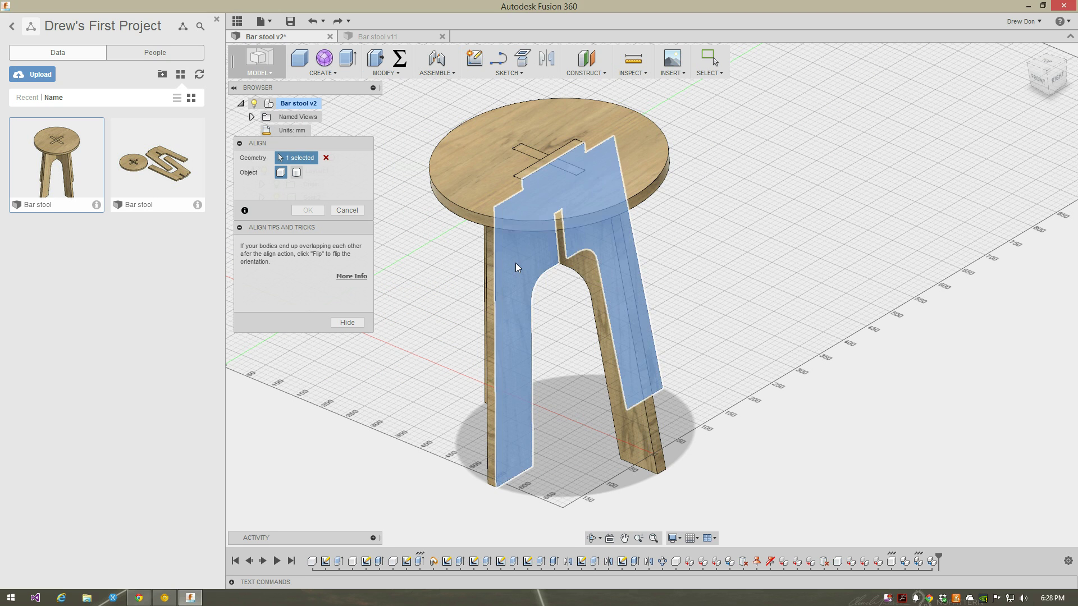
click(474, 159)
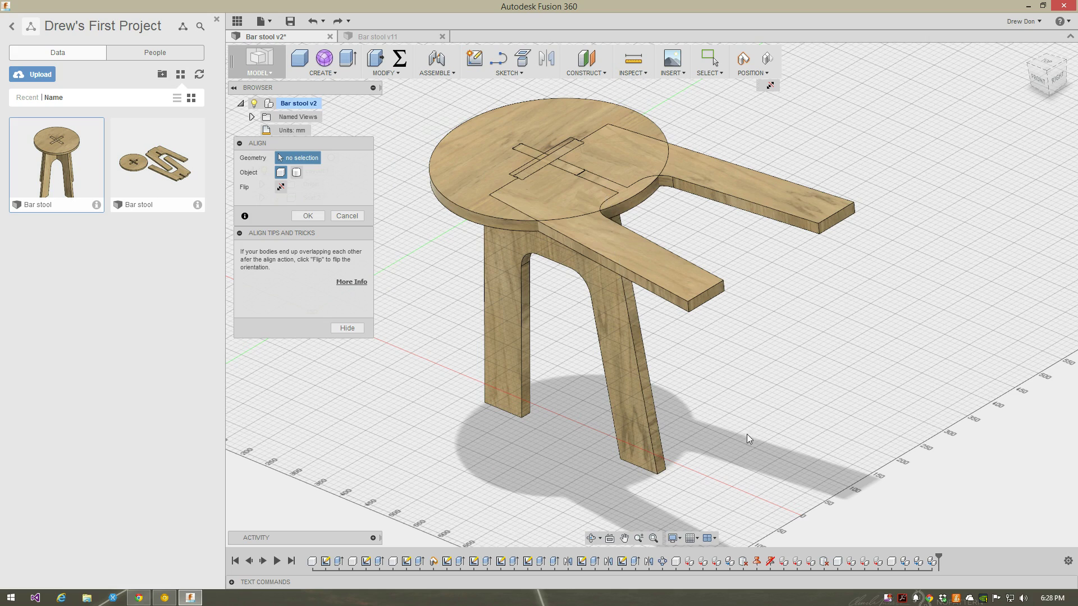
- Lay the second leg flat, fit it into the first leg's slot, then select Leg2:2
mouse_move(732, 450)
shift+middle_down()
mouse_move(721, 395)
mouse_move(584, 331)
shift+middle_up()
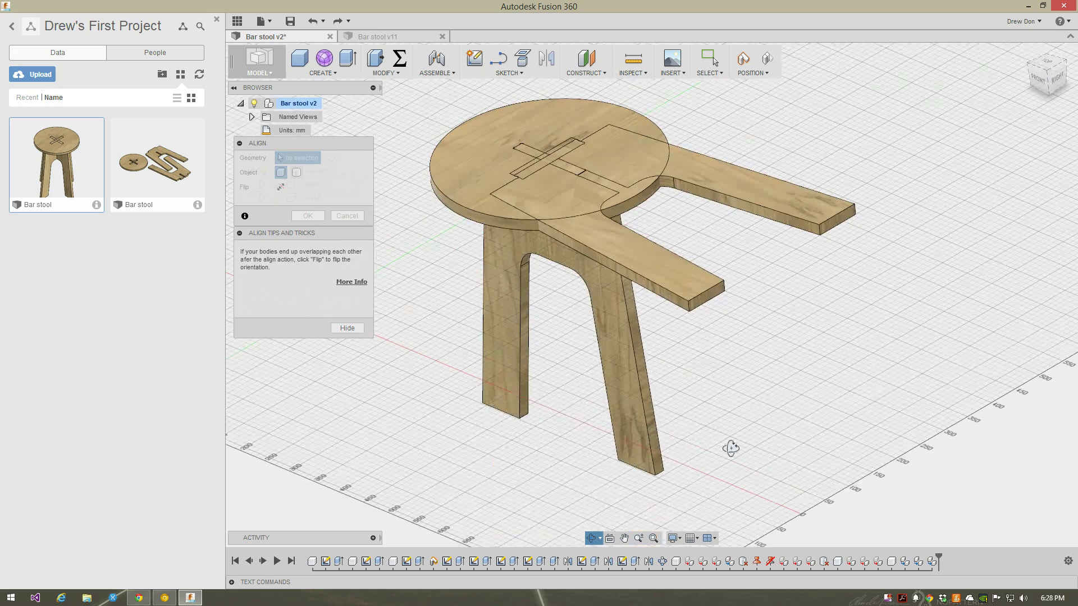
click(501, 259)
click(570, 108)
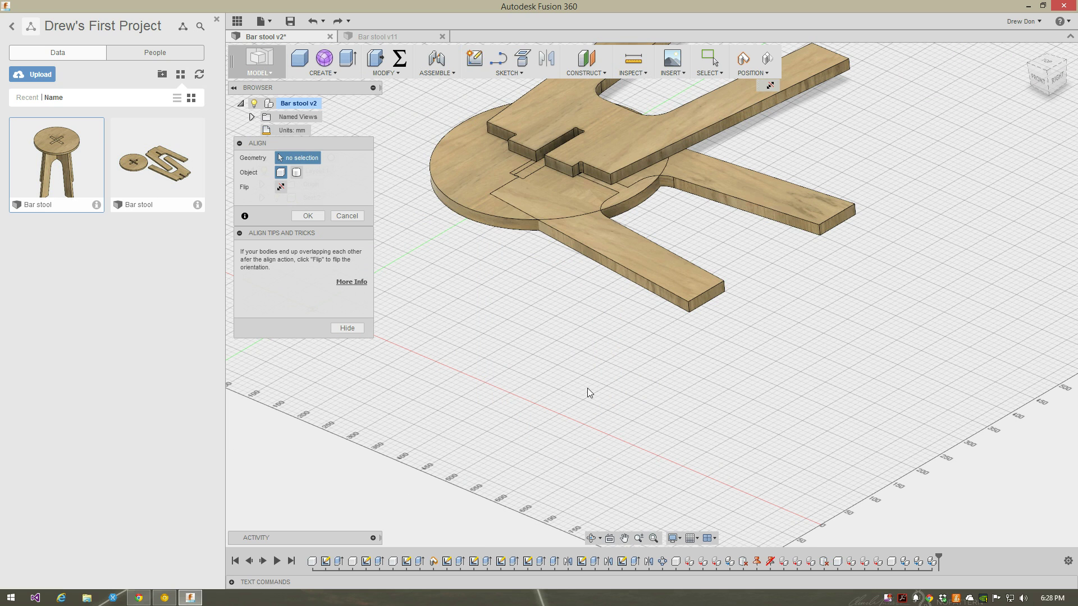
shift+middle_drag(589, 404, 581, 313)
scroll(488, 325, up, 2)
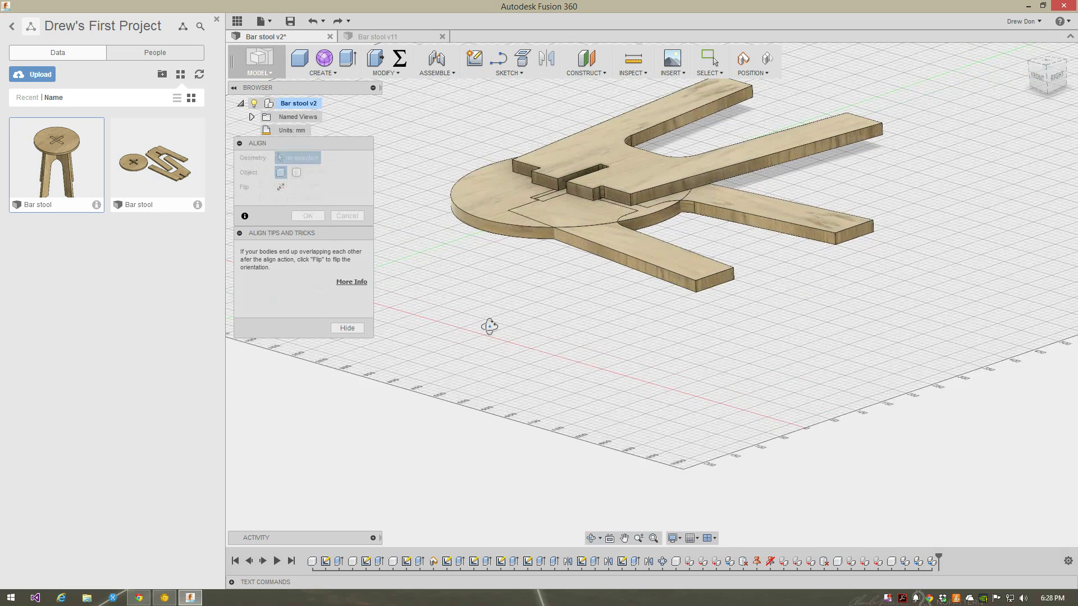
scroll(496, 362, up, 2)
scroll(497, 358, down, 2)
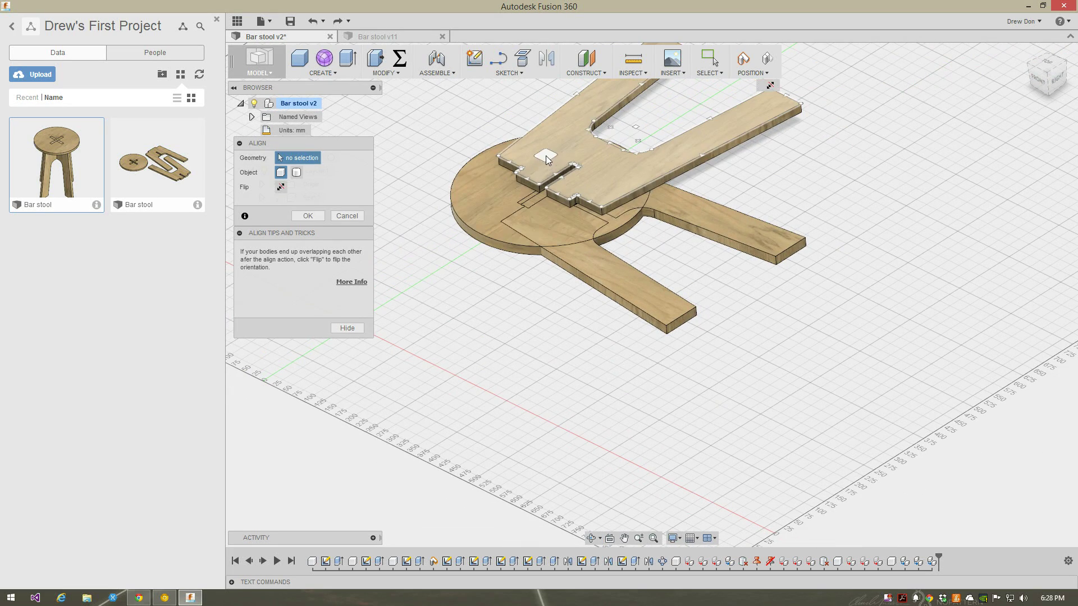
click(521, 180)
click(497, 211)
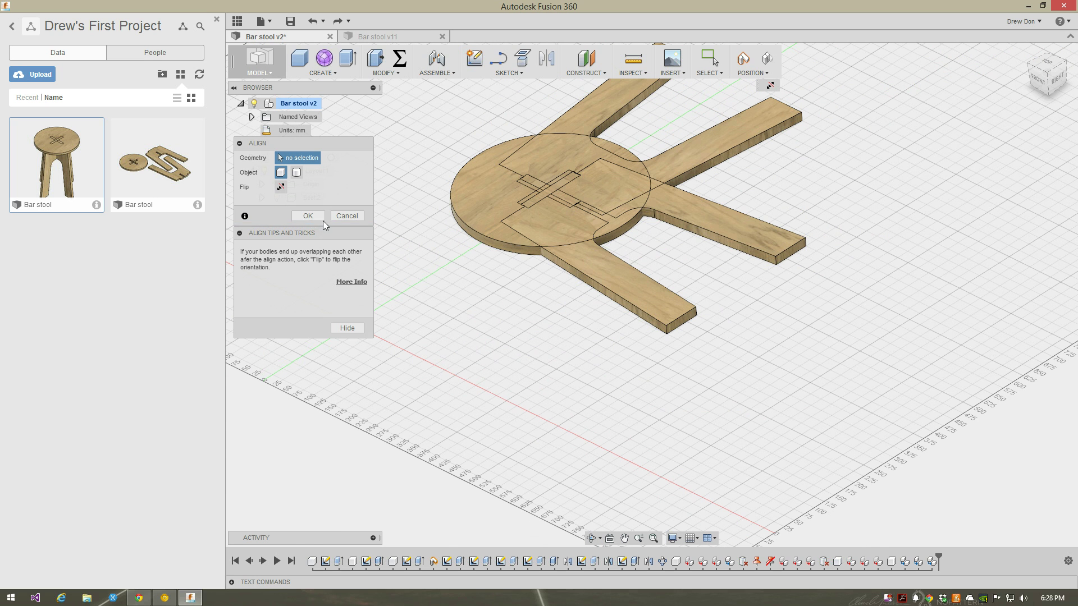
click(308, 215)
scroll(504, 449, down, 2)
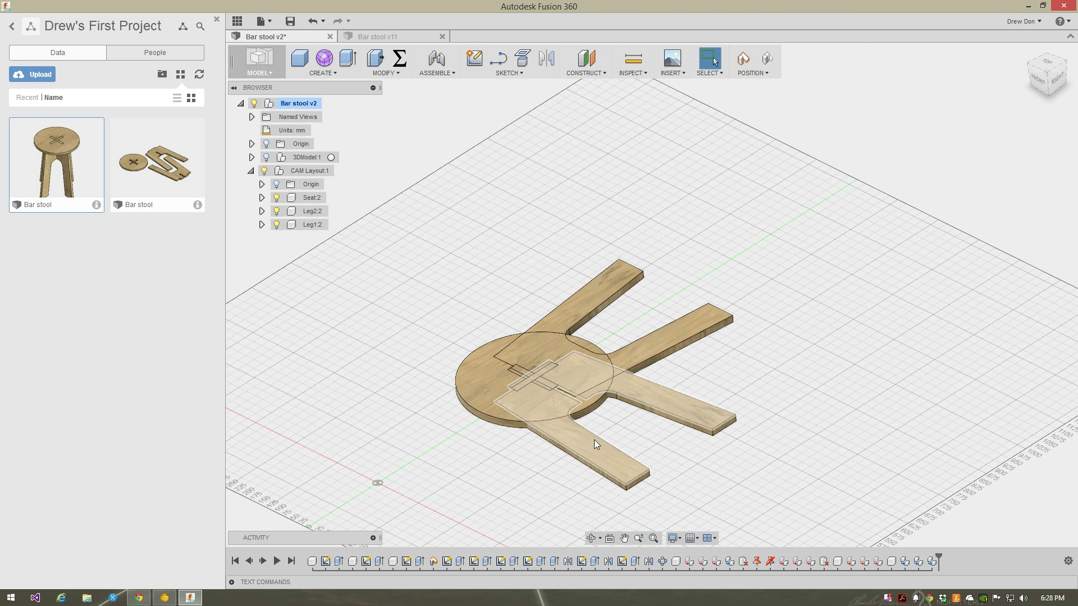
click(585, 447)
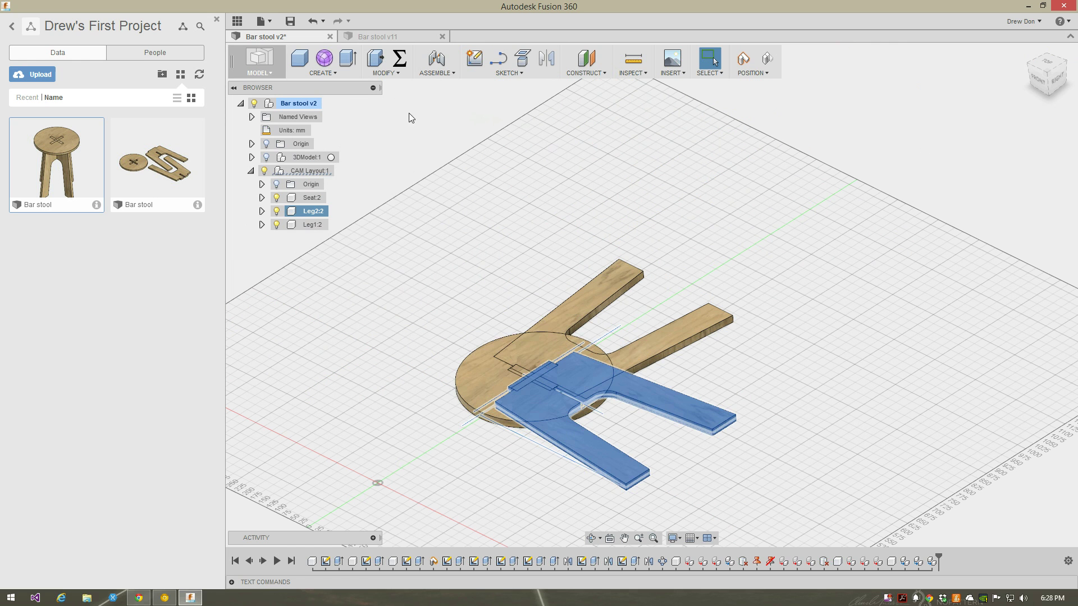
click(383, 71)
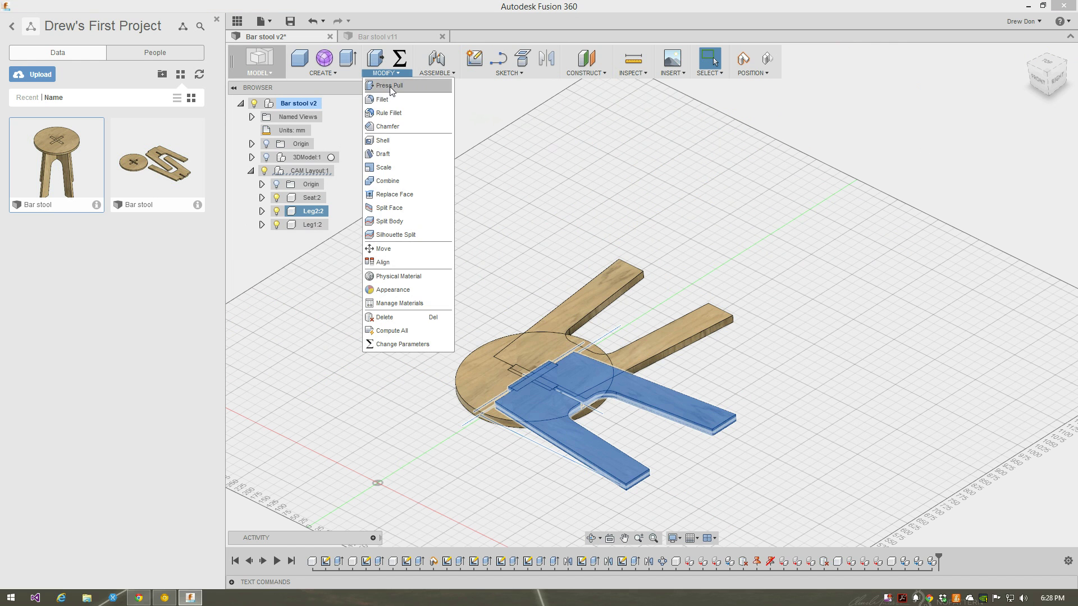
- In top view, move Leg2:2 rightward until it lies clear of the seat
click(415, 250)
click(1047, 63)
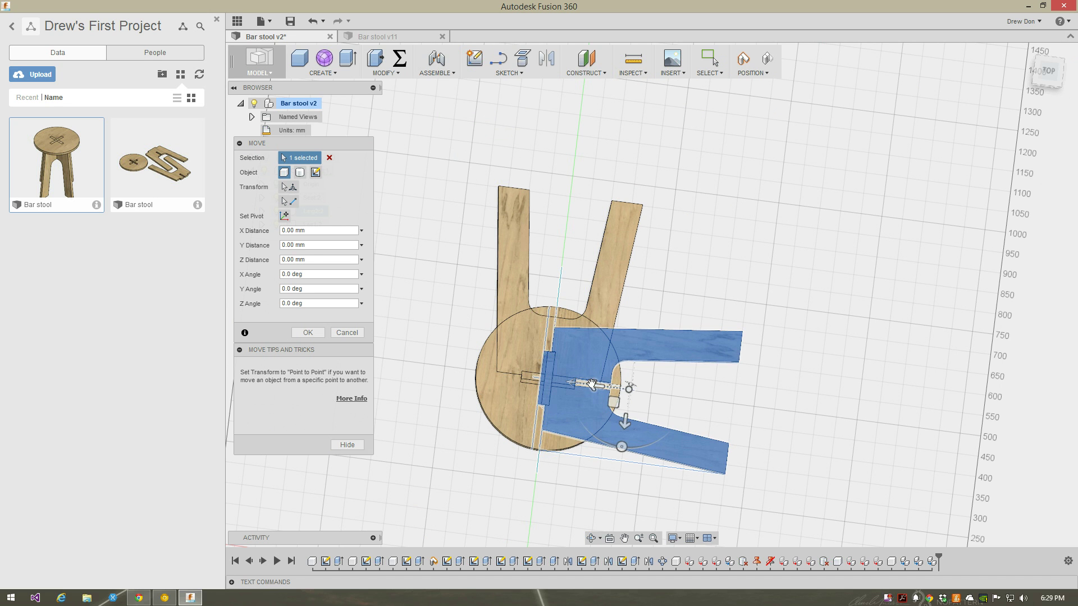
drag(594, 384, 633, 386)
drag(610, 381, 551, 370)
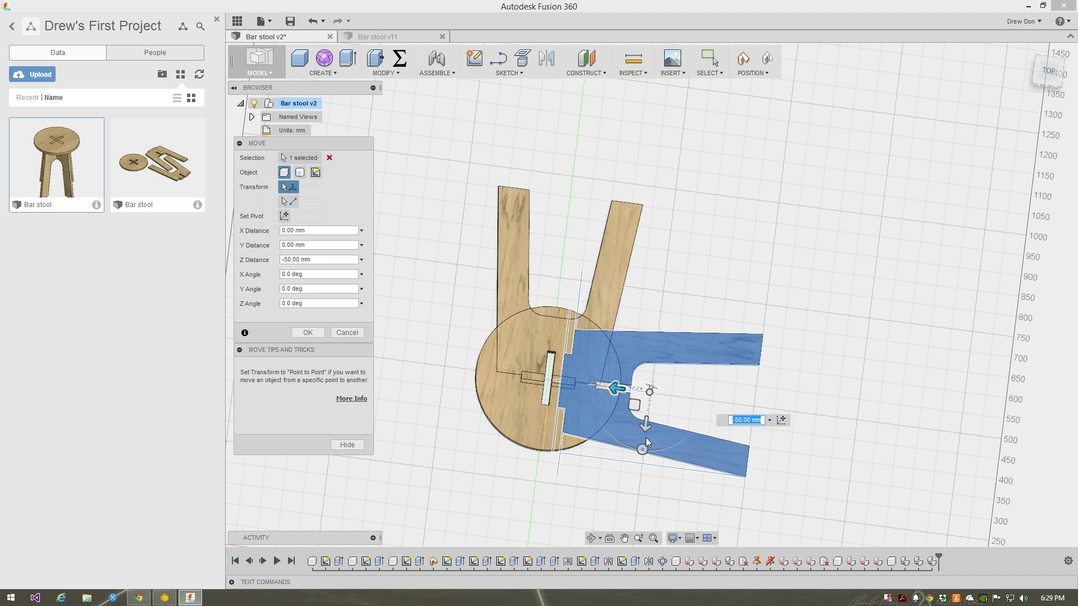
mouse_move(646, 421)
mouse_down()
mouse_move(646, 383)
mouse_move(698, 352)
mouse_move(711, 321)
mouse_up()
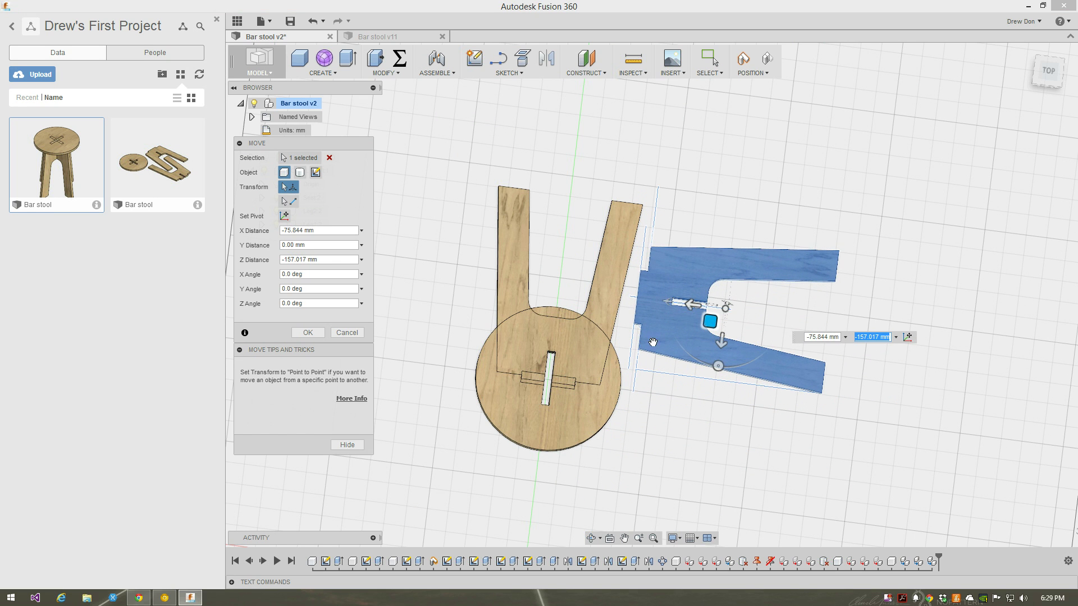
- Commit the leg's position, then move the round seat down-right, clear of the legs
click(296, 337)
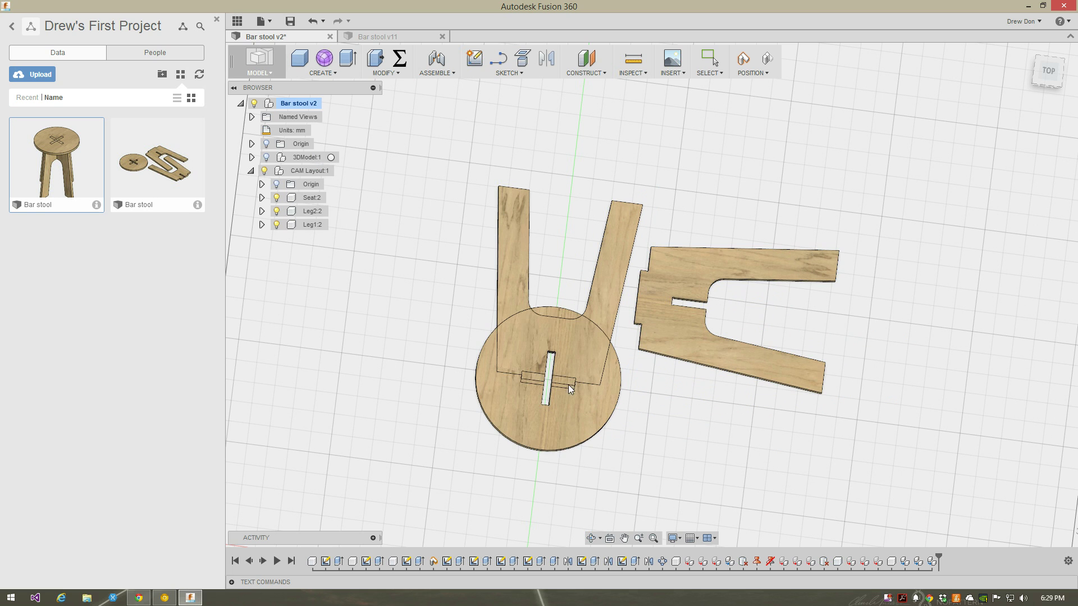
click(590, 418)
right_click(579, 415)
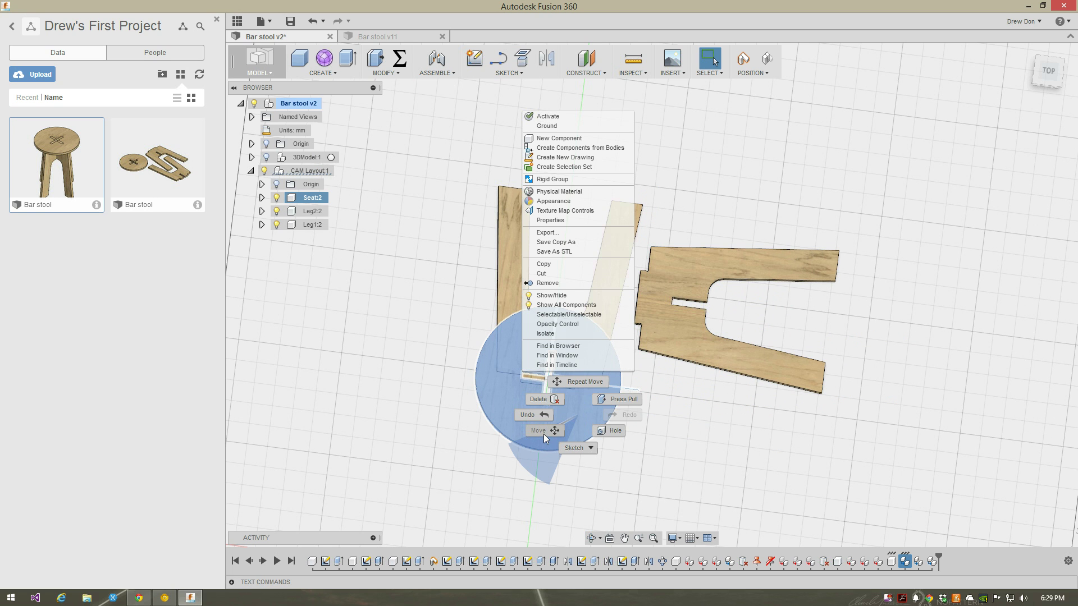
click(544, 434)
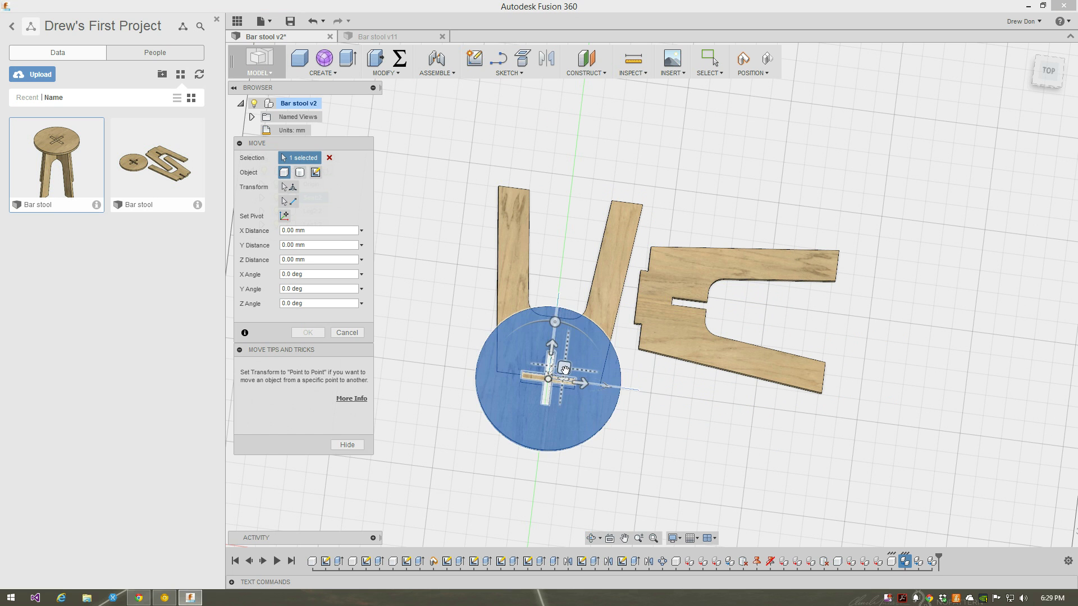
drag(565, 368, 674, 440)
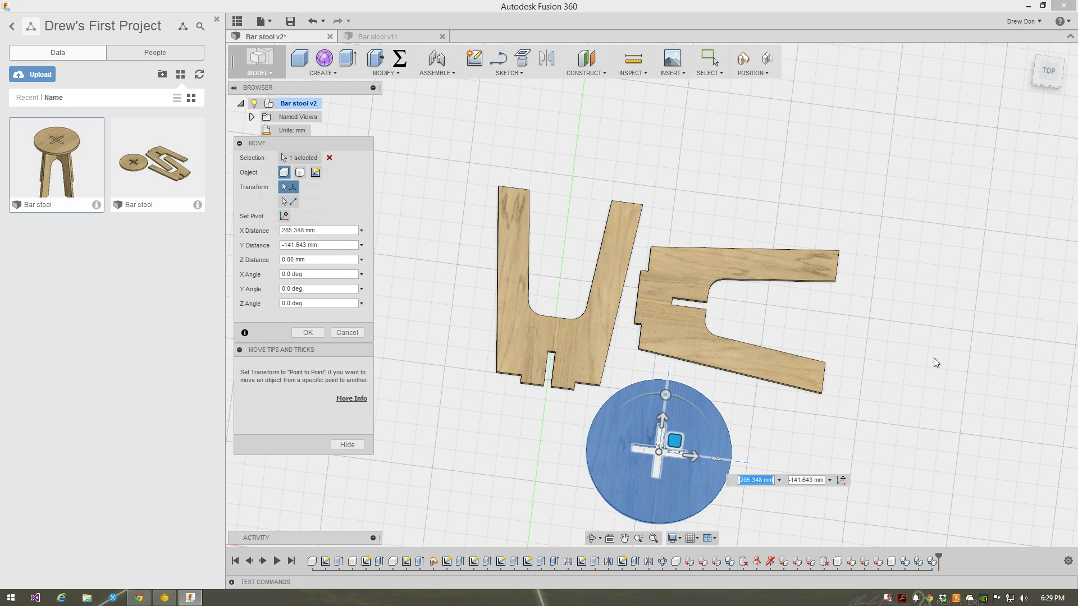
click(297, 333)
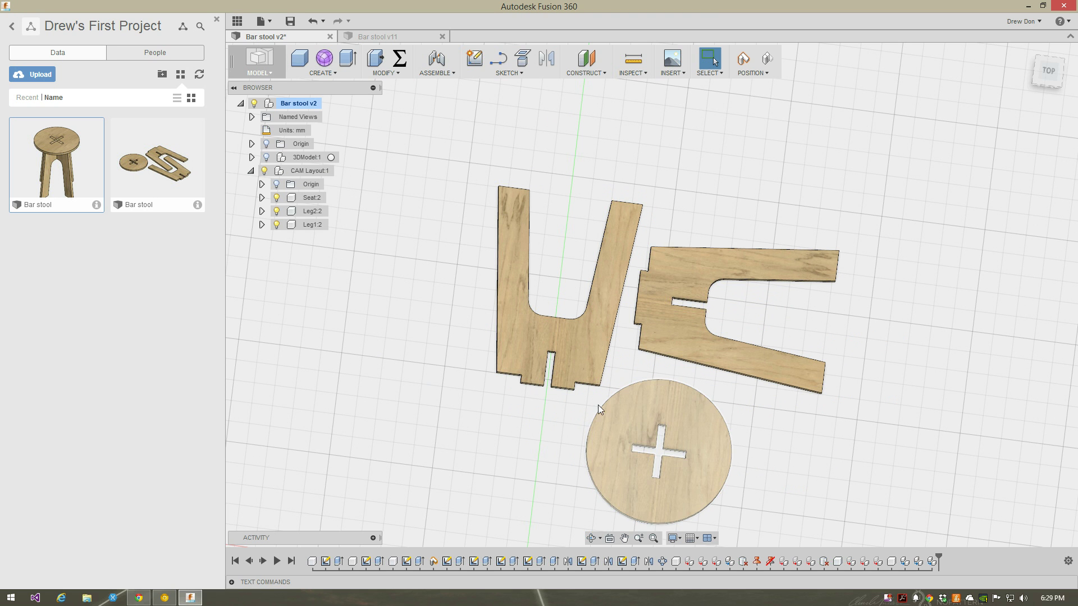
scroll(489, 395, down, 3)
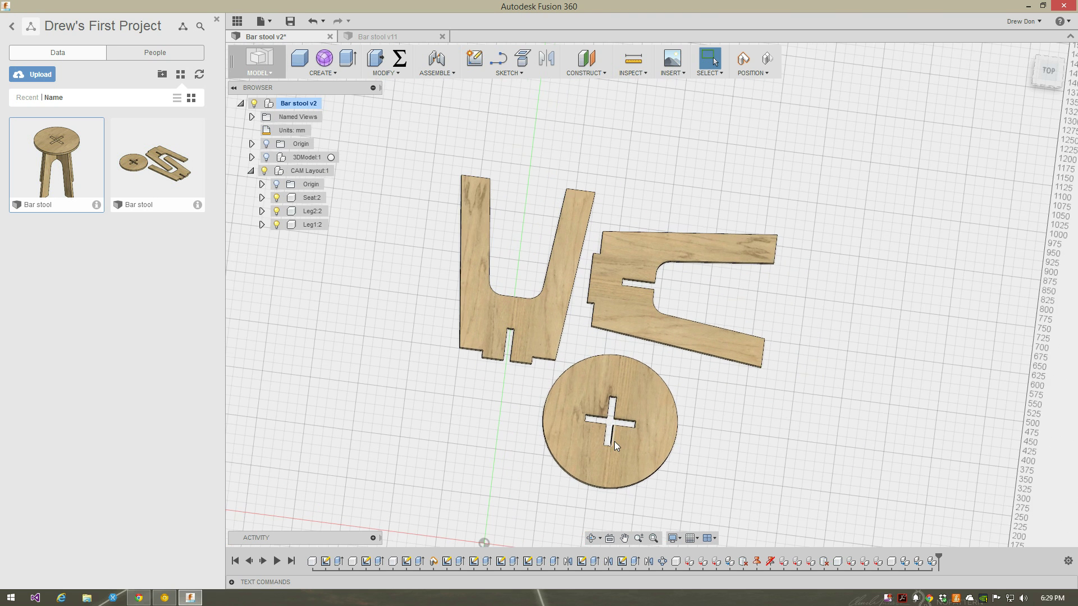
scroll(613, 441, up, 2)
shift+middle_drag(750, 486, 710, 330)
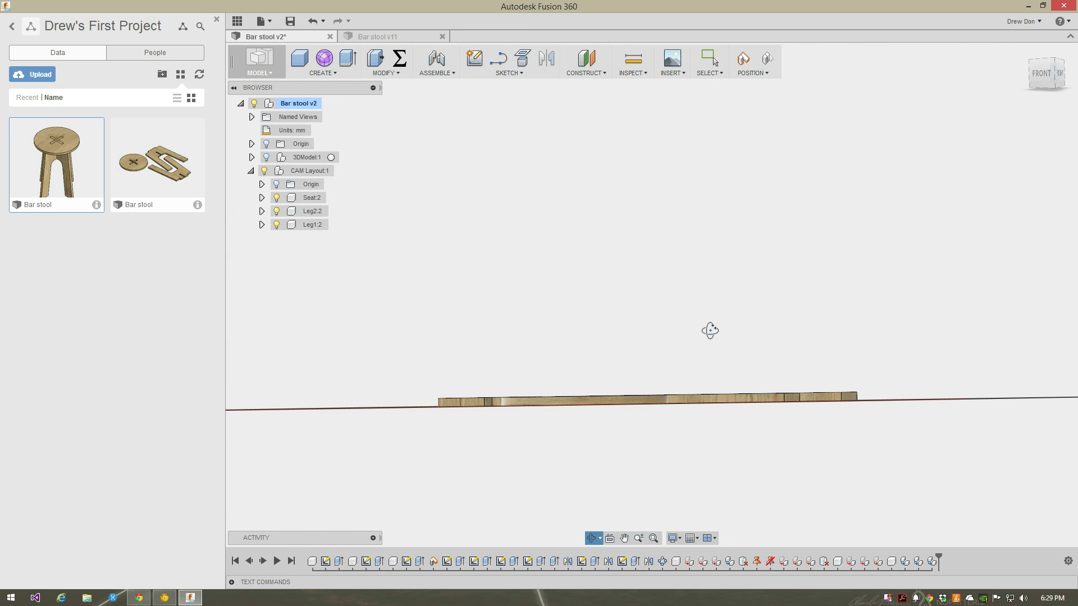
shift+middle_drag(710, 331, 711, 327)
click(1037, 77)
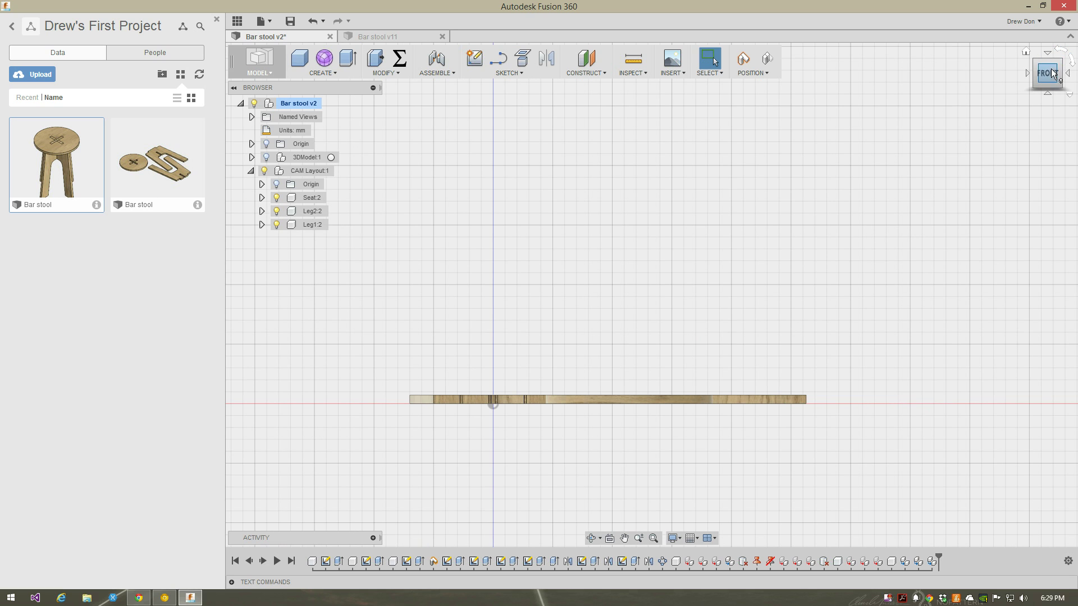
click(1038, 64)
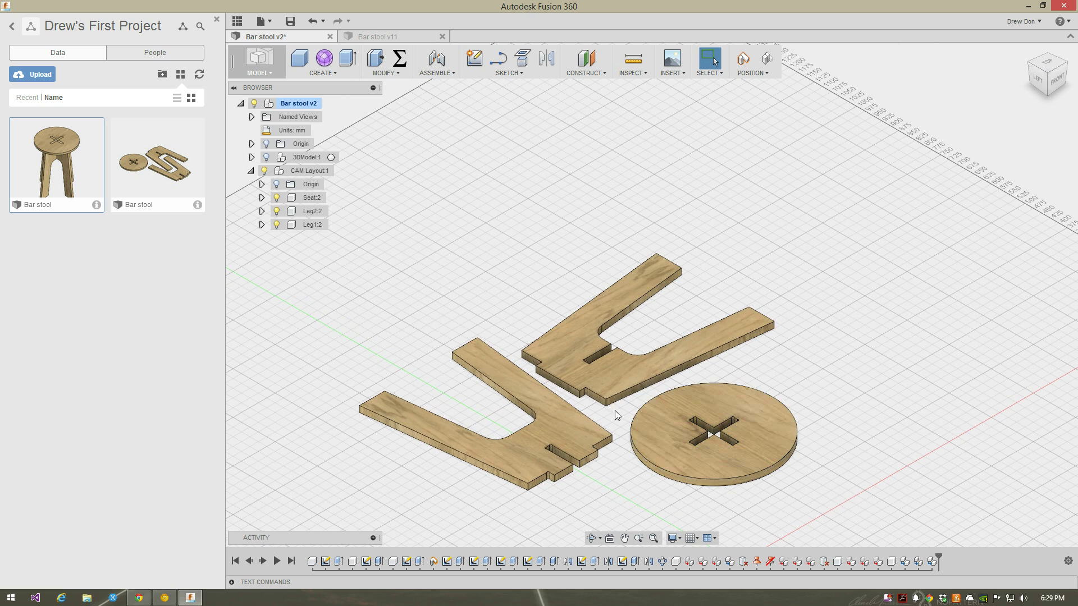
shift+middle_drag(614, 411, 614, 457)
shift+middle_drag(614, 419, 615, 383)
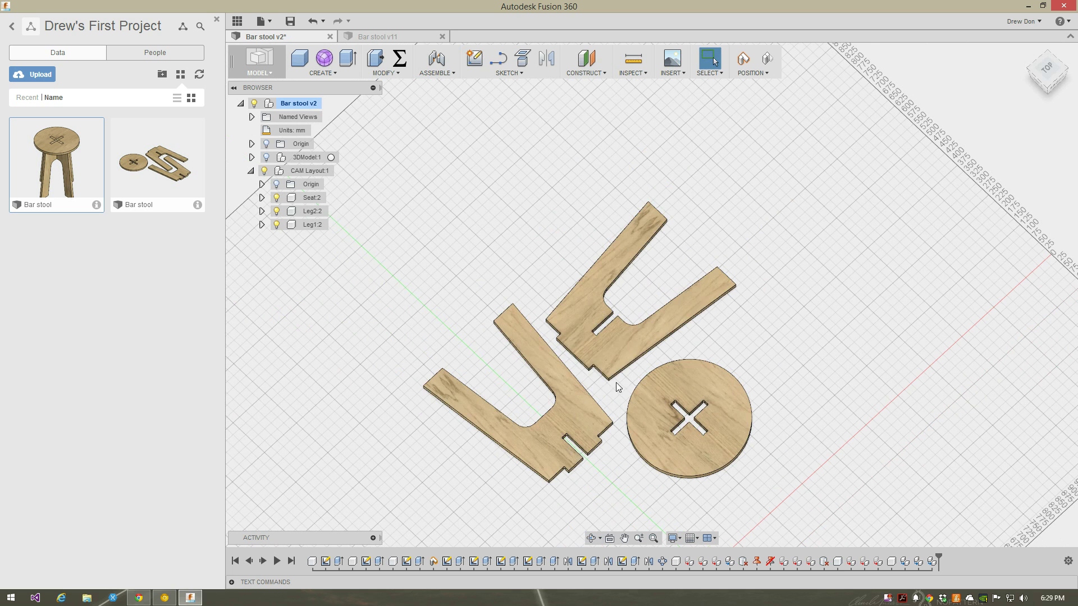
click(575, 363)
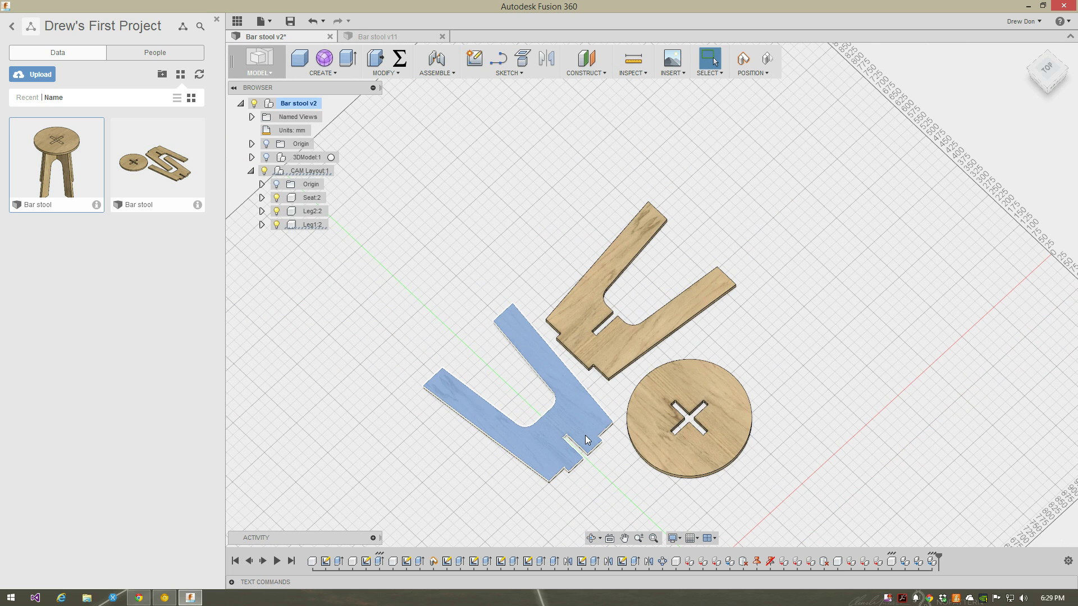
click(585, 420)
shift+middle_drag(626, 424, 664, 453)
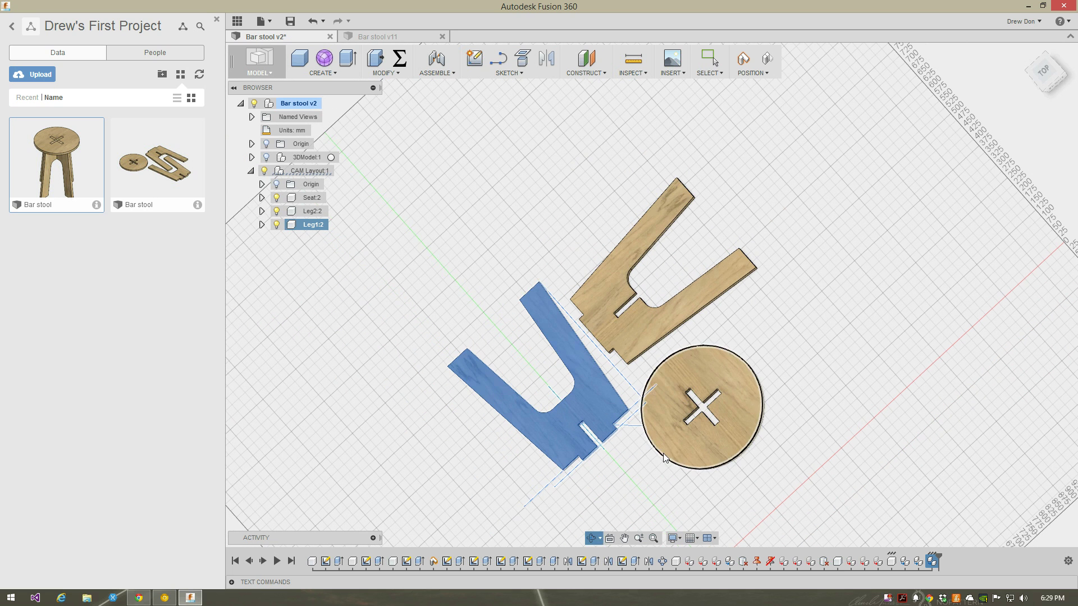
click(1044, 71)
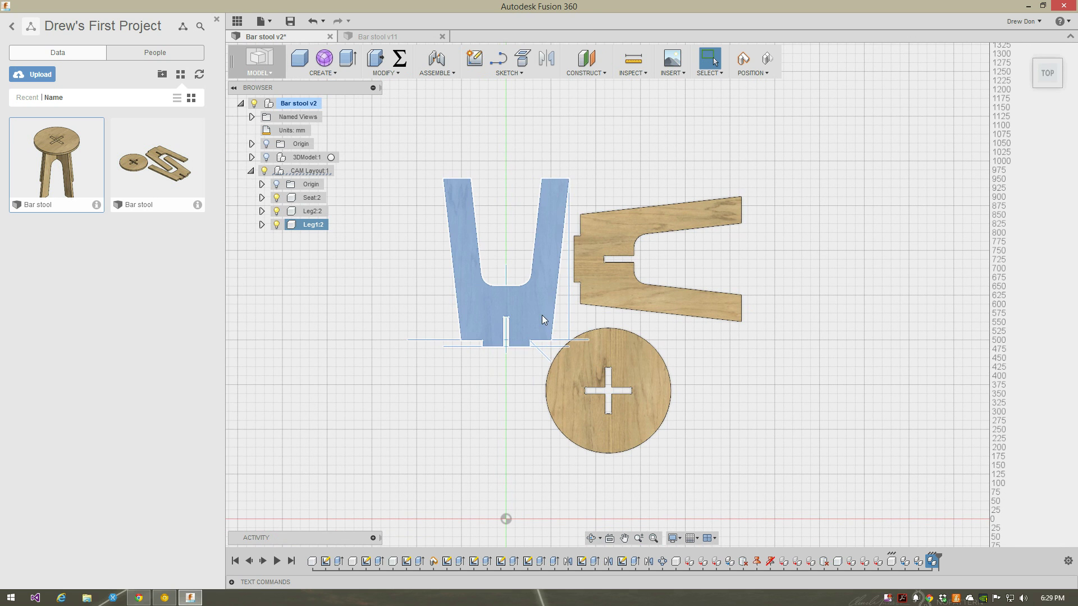
- Rotate the second leg 90° and nest it against the first leg
right_click(531, 311)
click(504, 329)
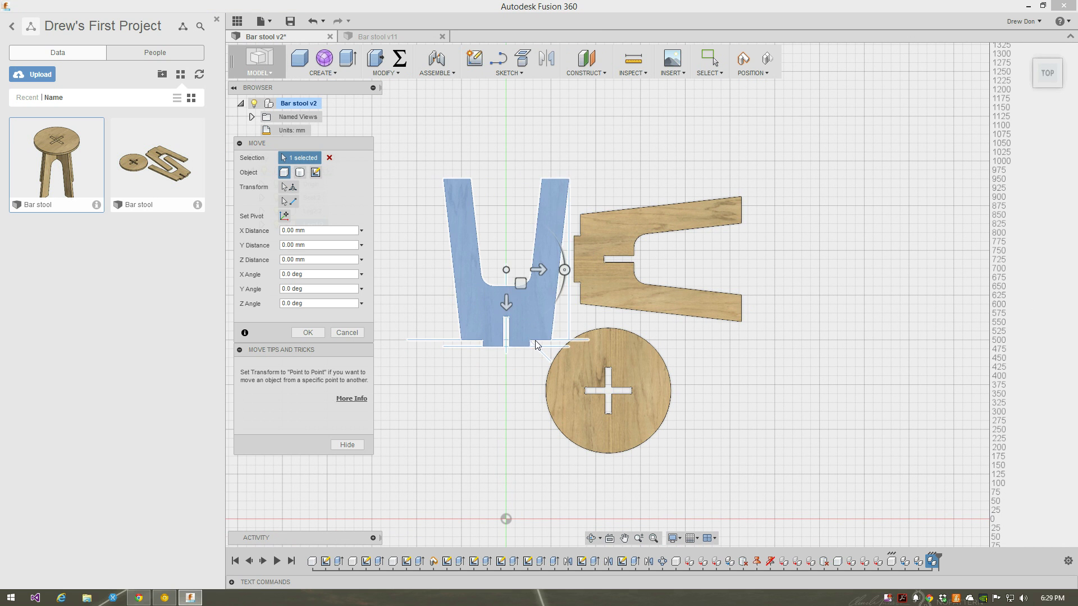
mouse_move(510, 212)
mouse_down()
mouse_move(537, 217)
mouse_move(506, 210)
mouse_up()
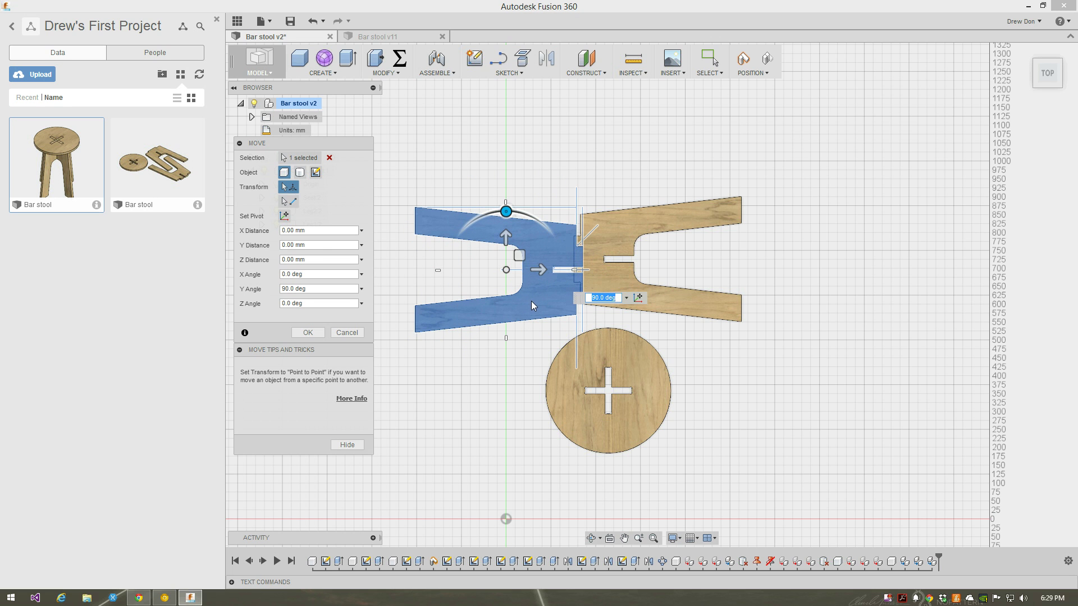
drag(518, 256, 755, 286)
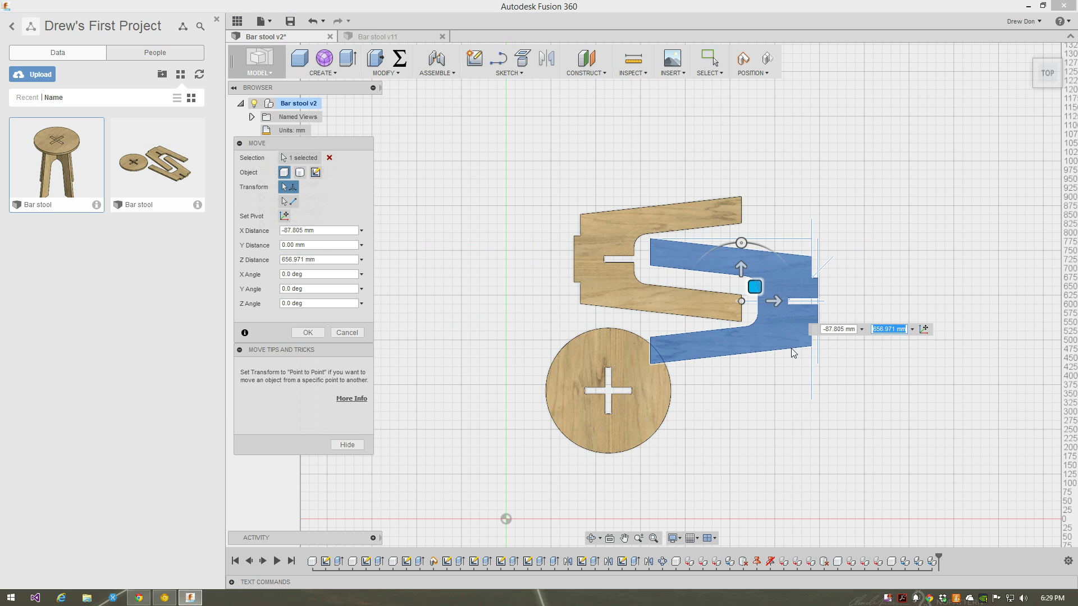
click(308, 333)
- Move the seat circle to the left of the nested legs
click(580, 372)
right_click(581, 371)
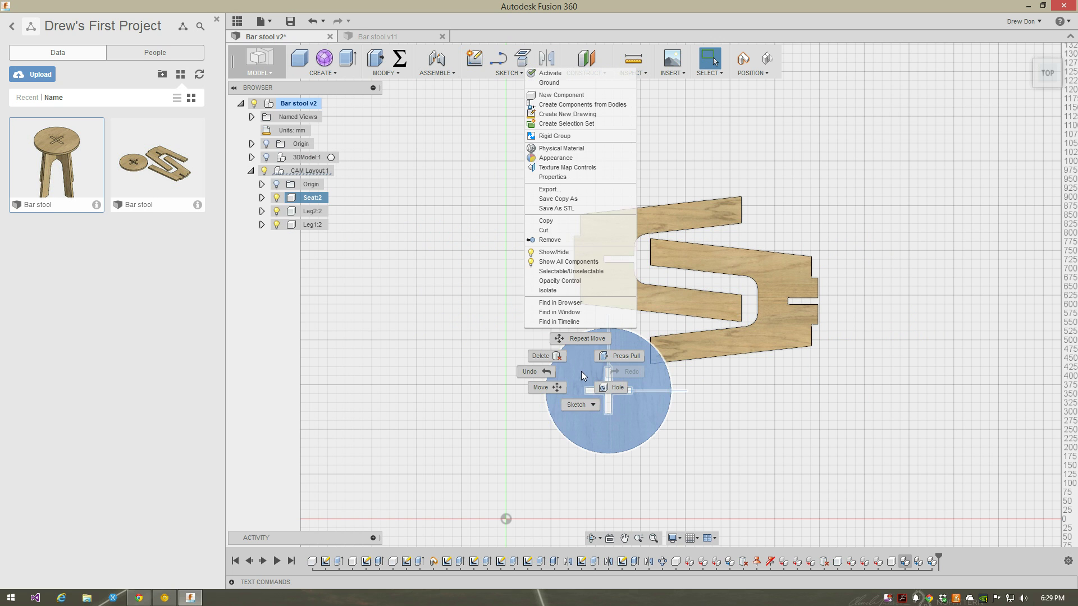
click(541, 389)
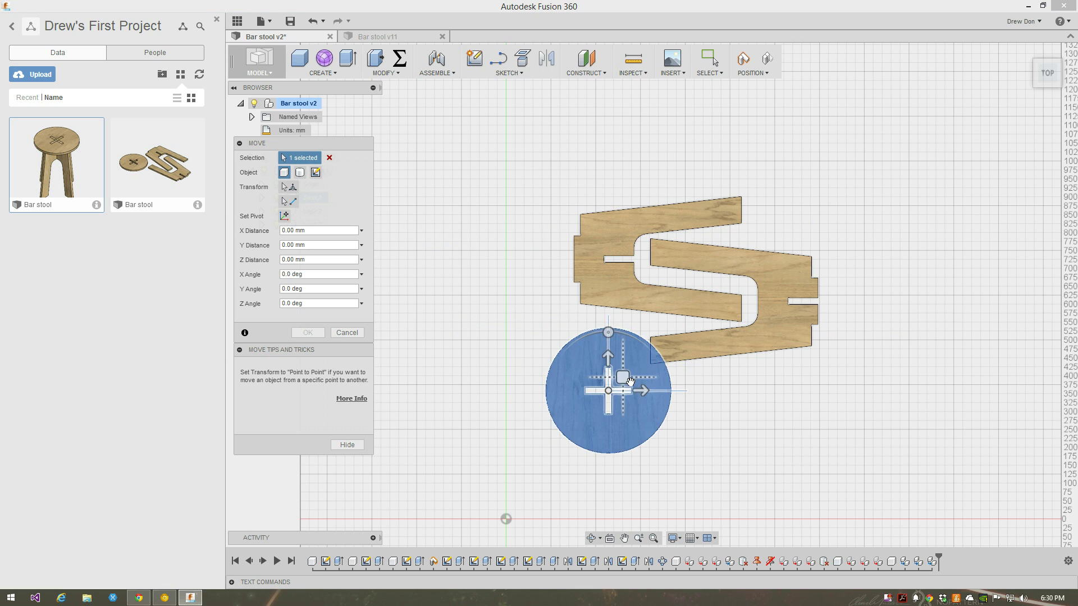
drag(630, 381, 593, 363)
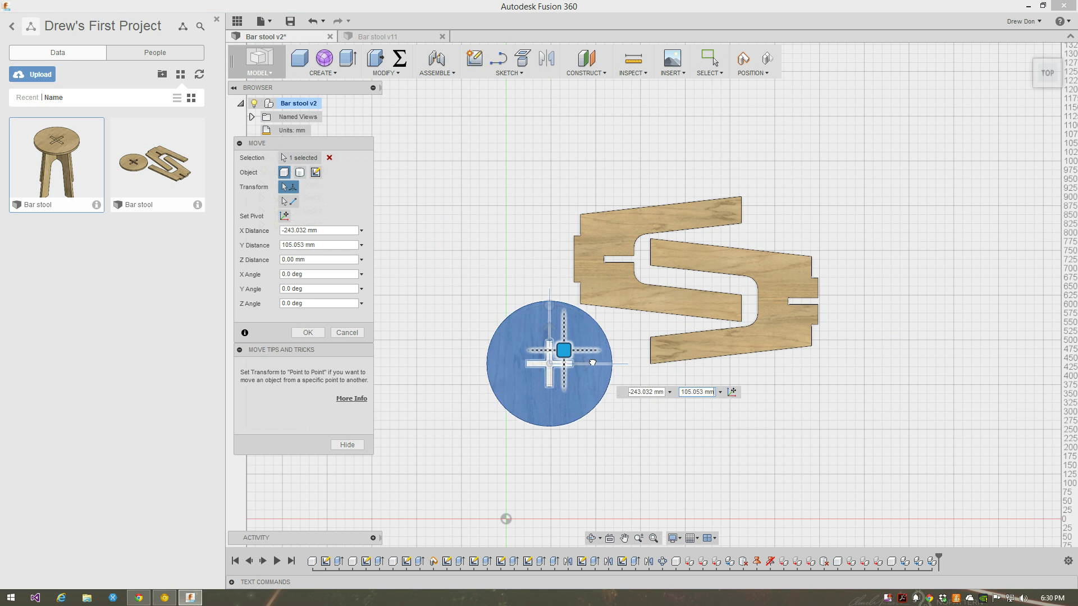
drag(592, 363, 525, 247)
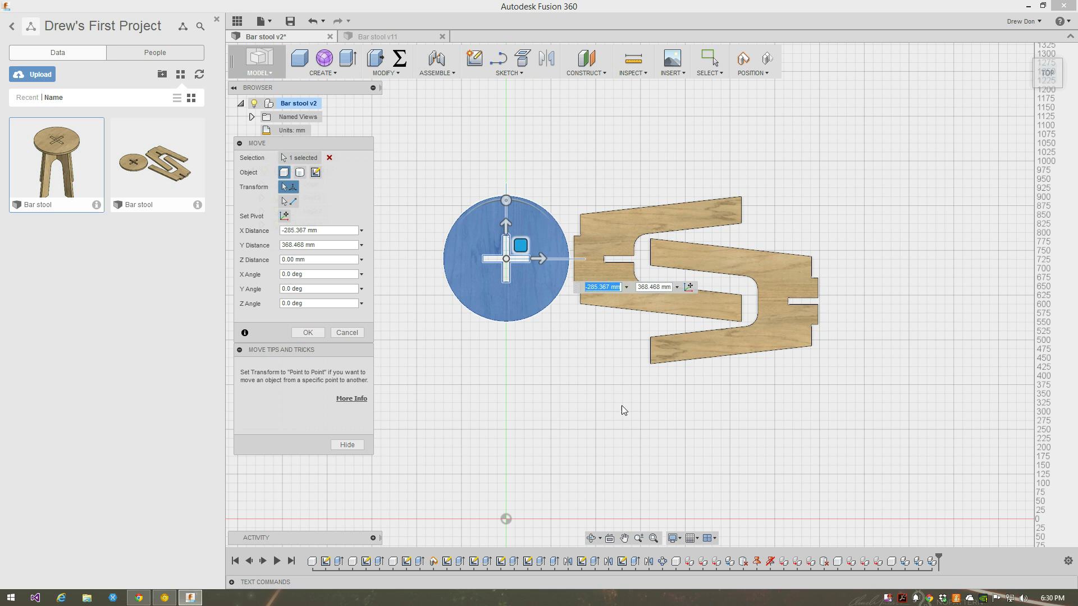
click(308, 333)
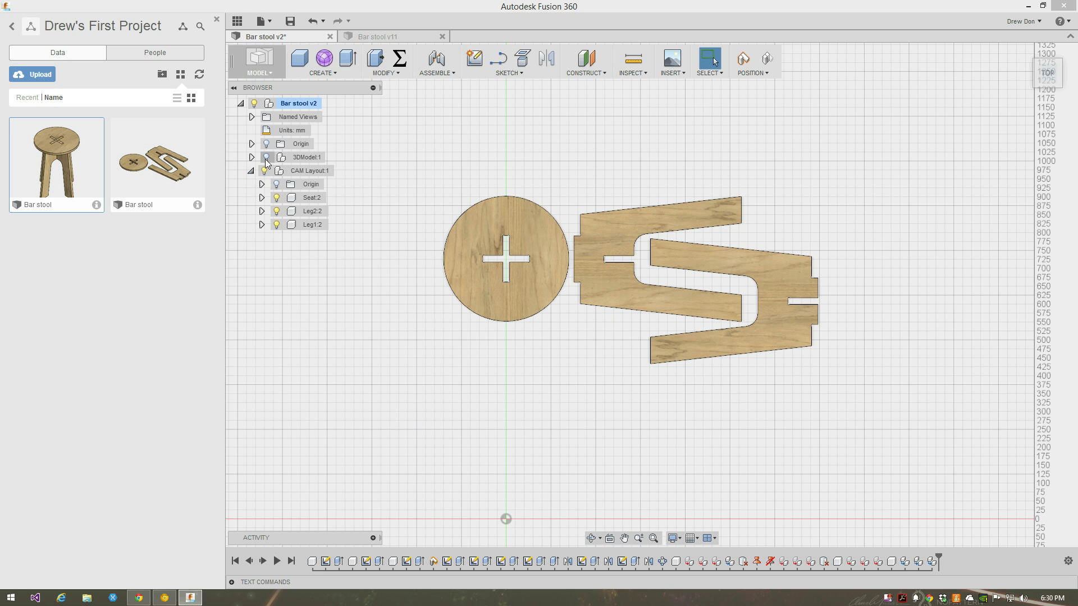
- Restore the Home view, show 3DModel:1 again, and select its seat top face
shift+middle_drag(463, 384, 917, 152)
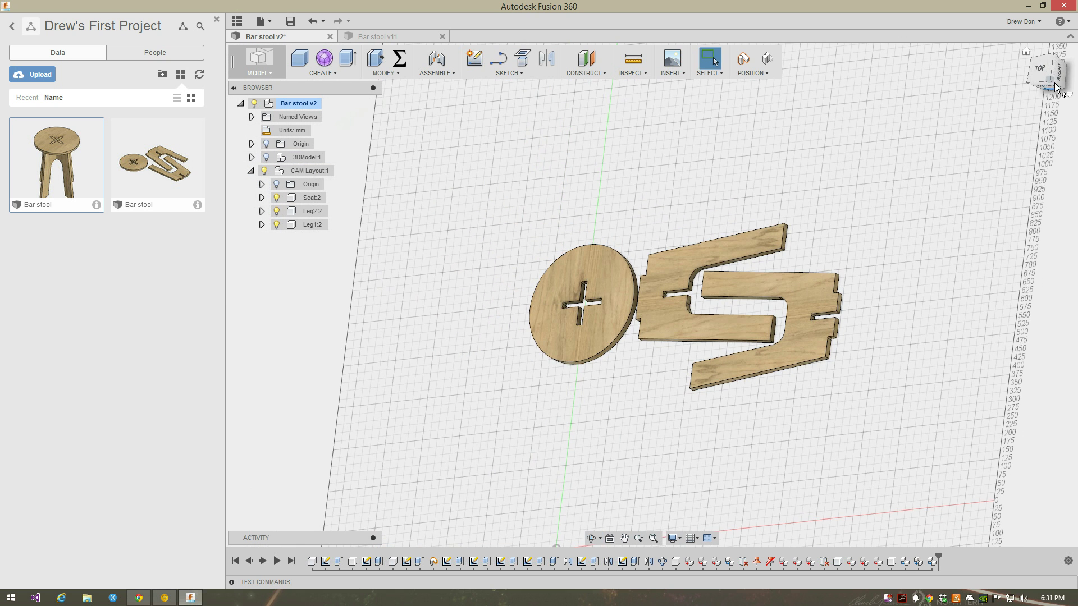
click(1051, 84)
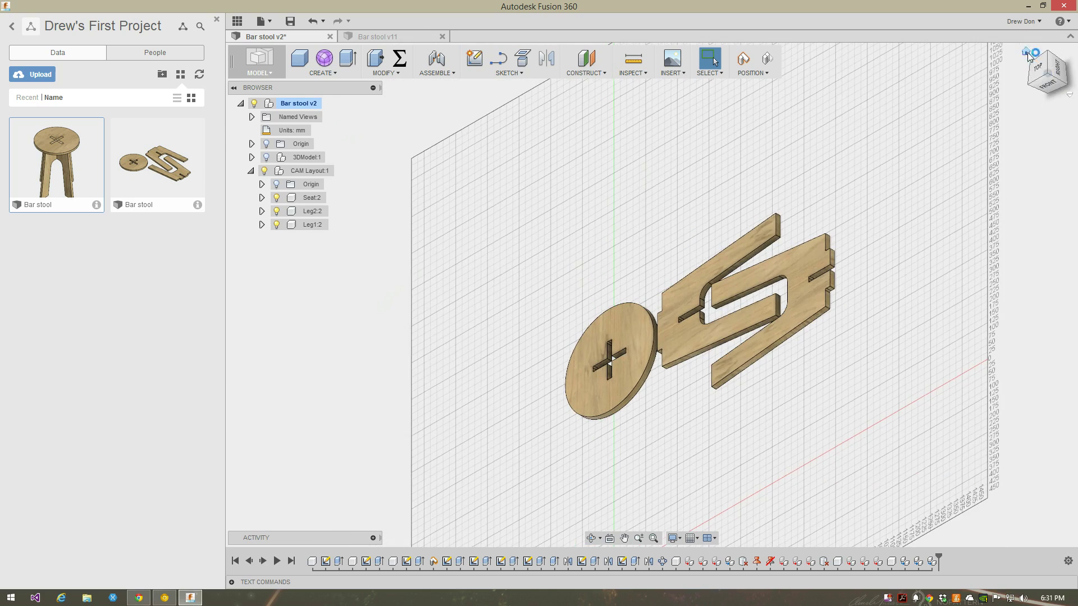
click(1026, 52)
click(251, 157)
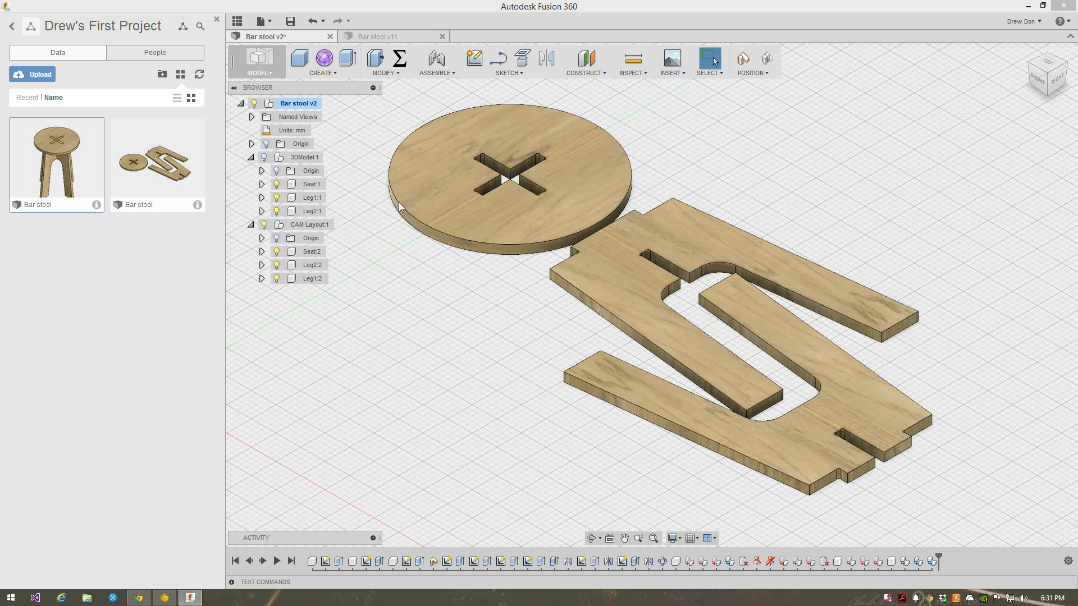
click(263, 156)
scroll(719, 226, down, 3)
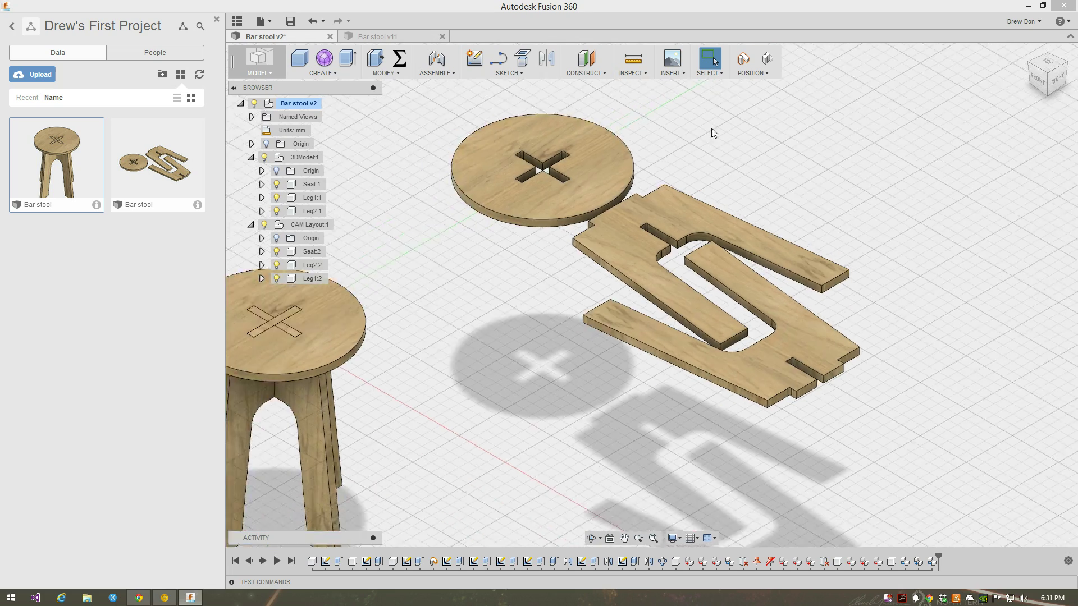
scroll(349, 309, up, 2)
scroll(263, 372, up, 2)
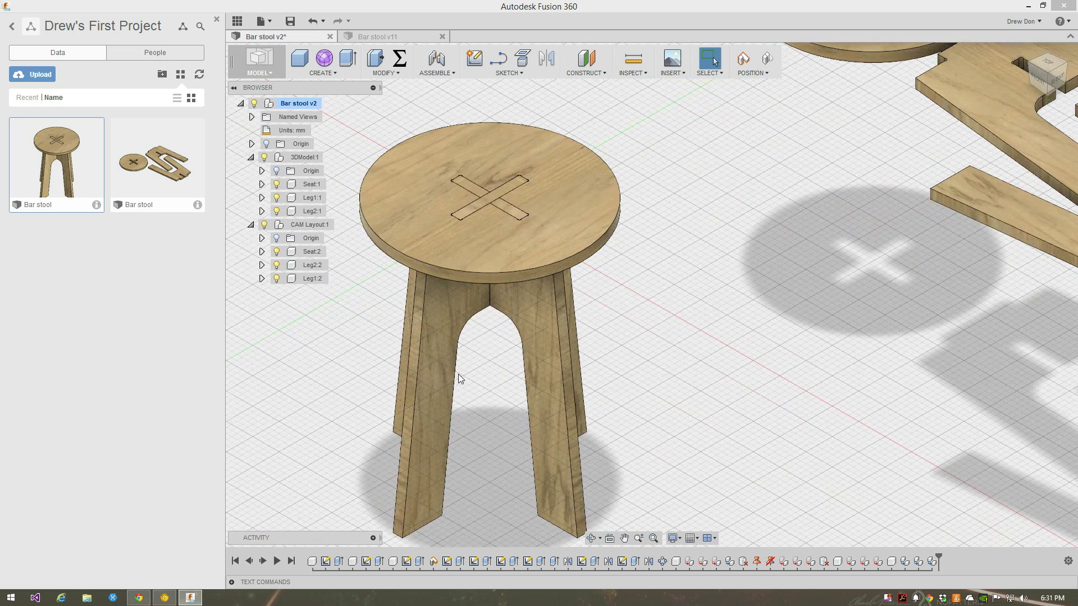
scroll(458, 374, up, 1)
scroll(483, 283, down, 2)
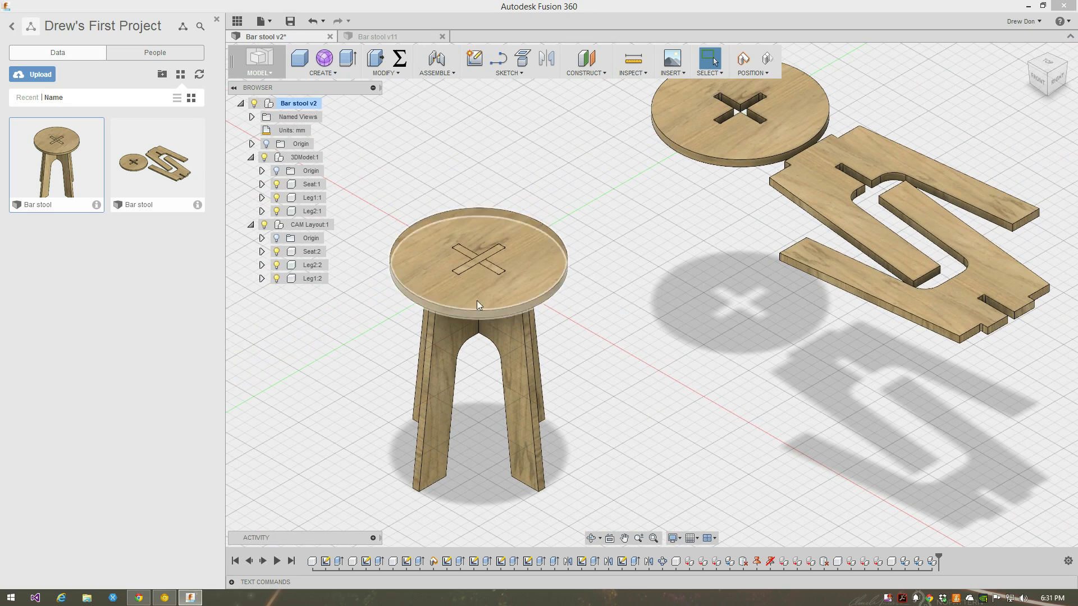
click(465, 300)
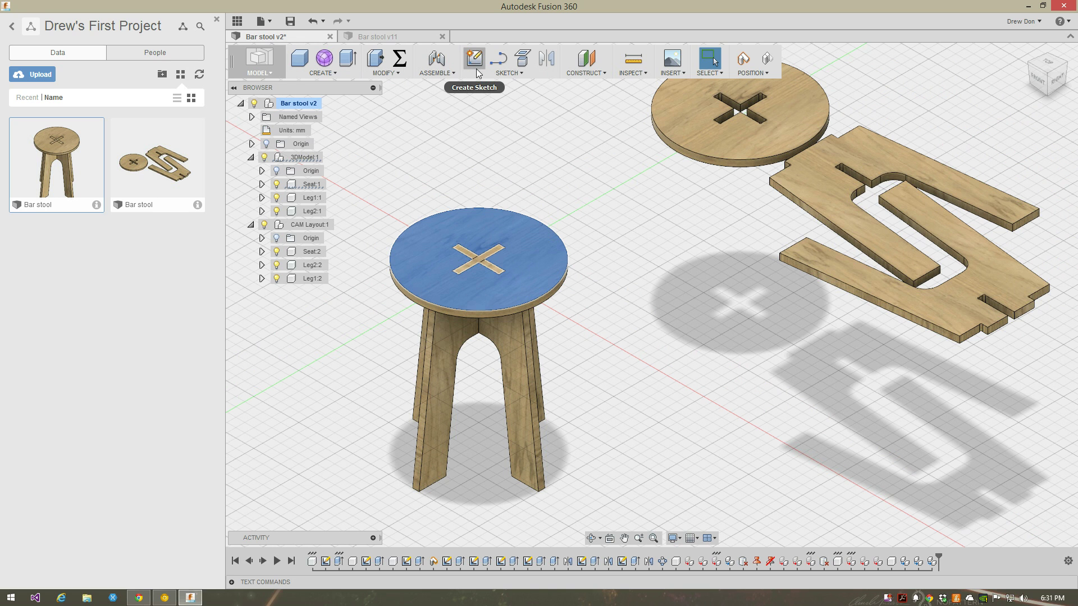
- Draw a center-diameter circle on the seat top, past the moved-components warning, and stop the sketch
click(506, 73)
mouse_move(484, 124)
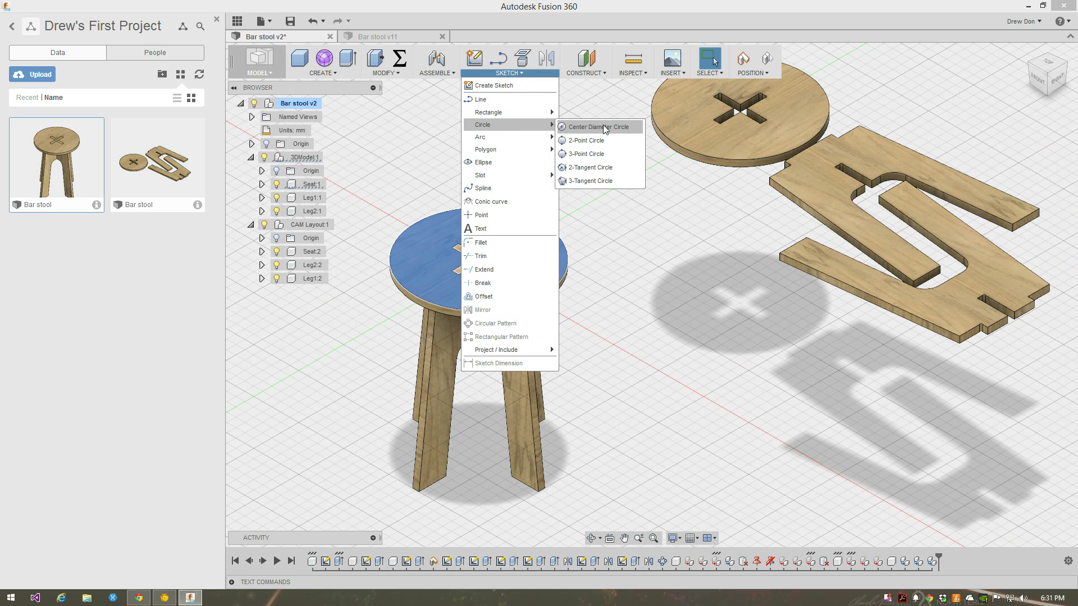
click(604, 129)
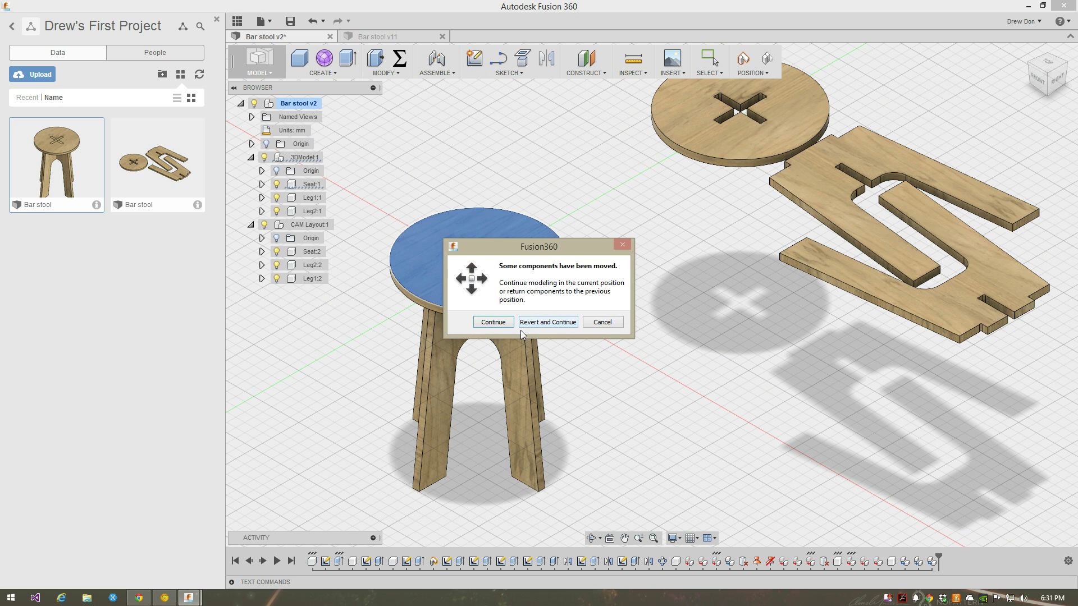
click(493, 321)
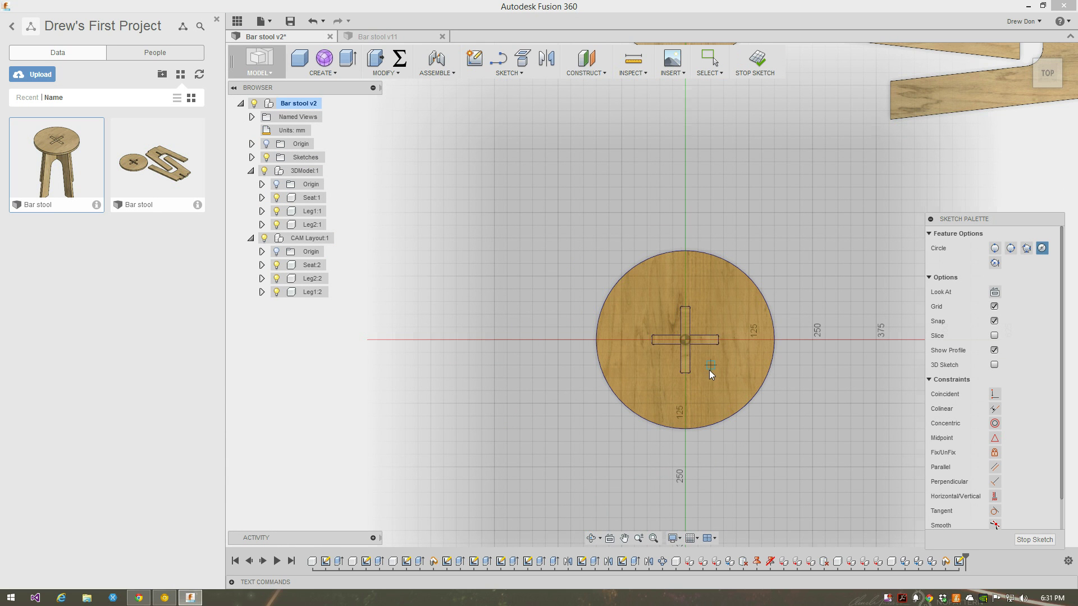
click(721, 379)
click(709, 370)
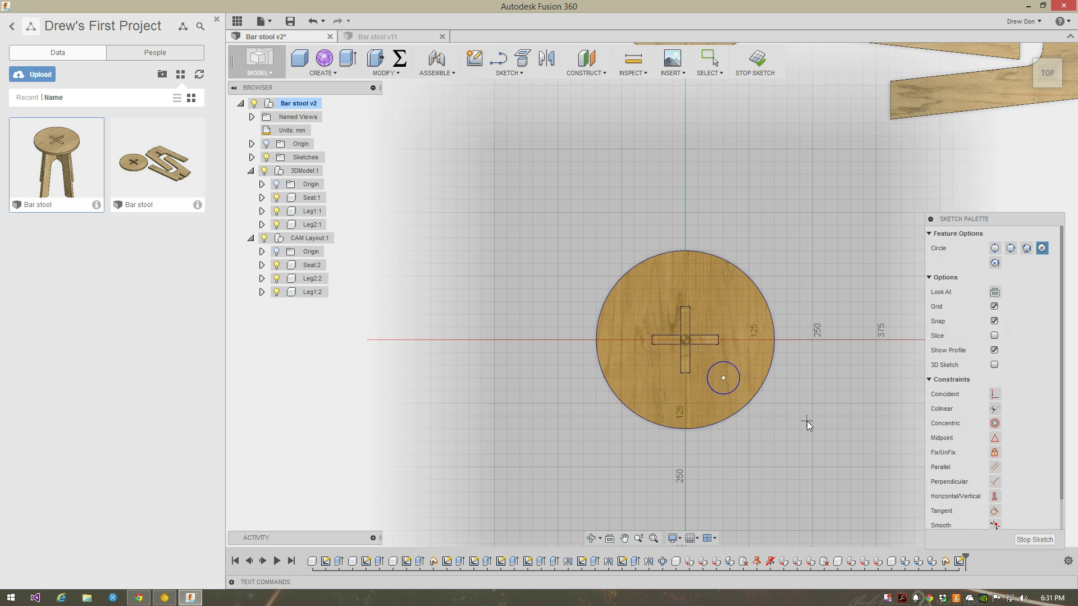
click(757, 59)
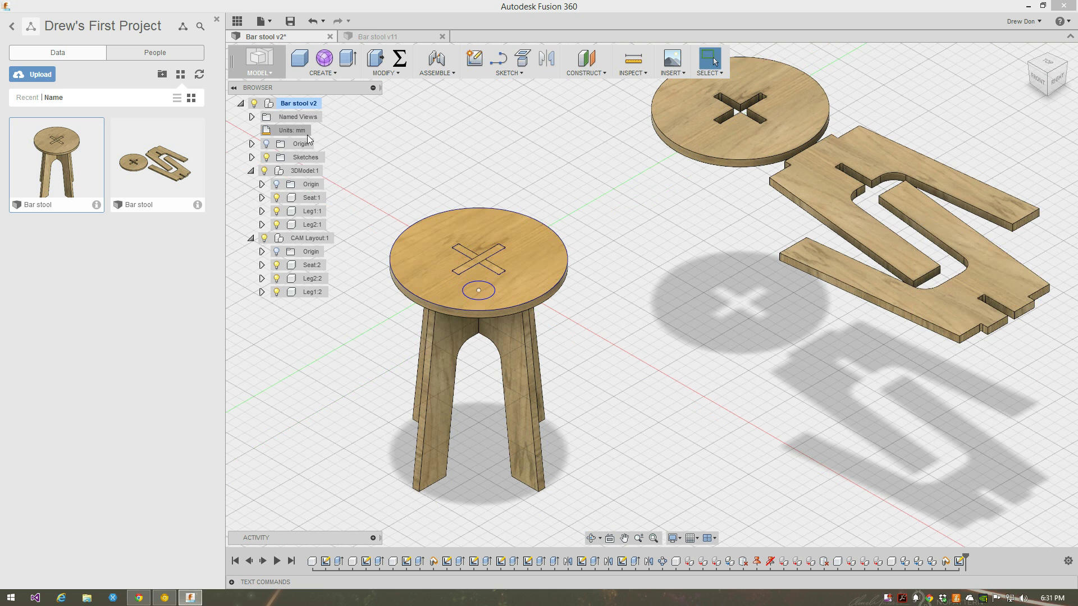
- Press Pull the sketched circle -75 mm as a Cut through the seat, then inspect
click(372, 59)
click(484, 292)
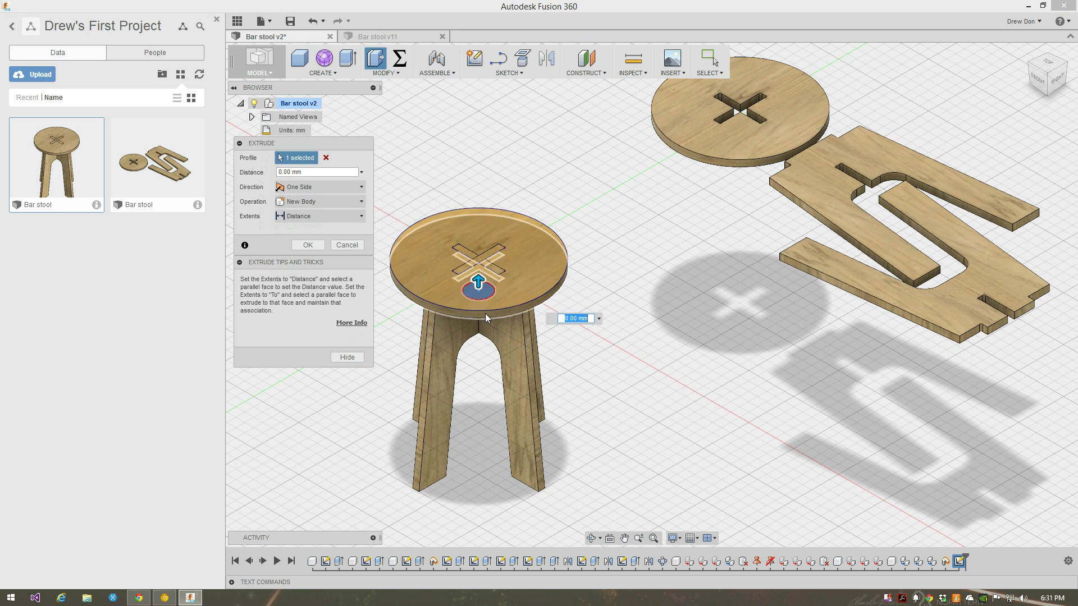
drag(479, 292, 479, 330)
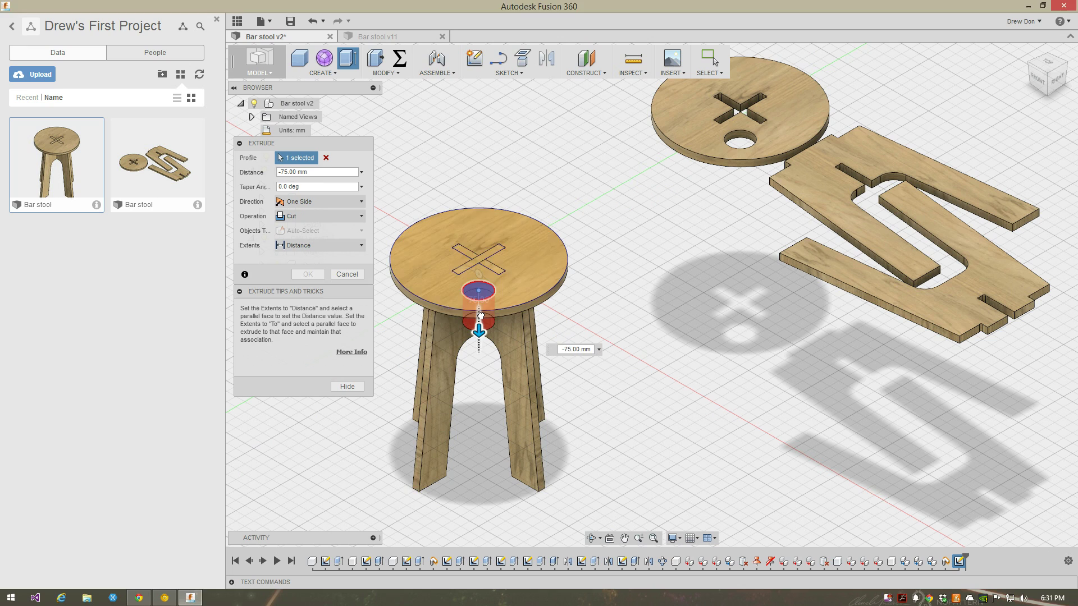
click(309, 274)
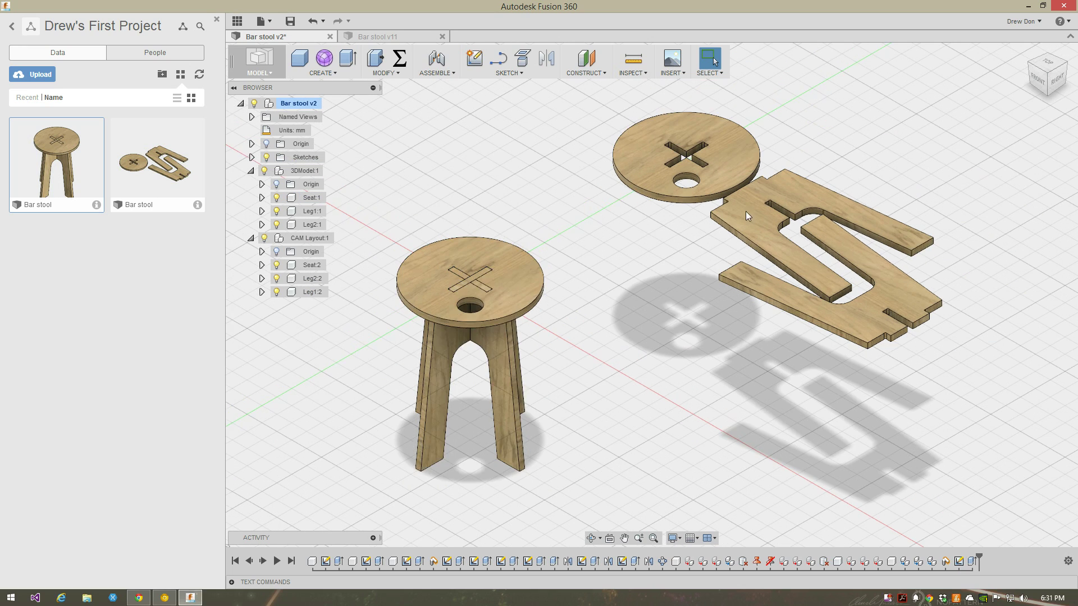
scroll(813, 175, up, 3)
scroll(783, 186, up, 2)
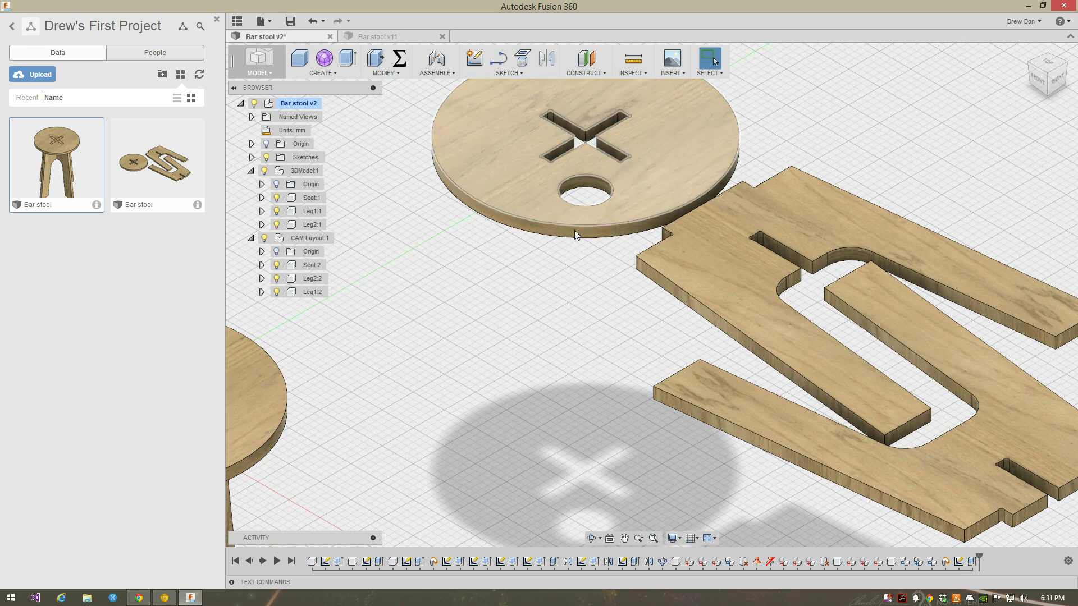
shift+middle_drag(592, 276, 550, 457)
scroll(552, 454, down, 3)
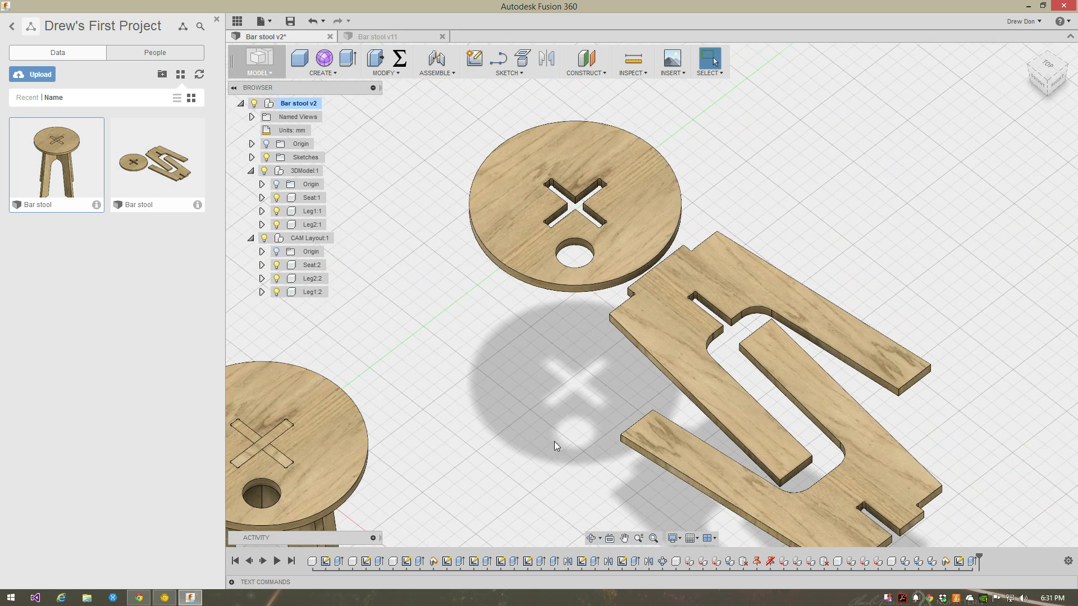
scroll(611, 300, down, 1)
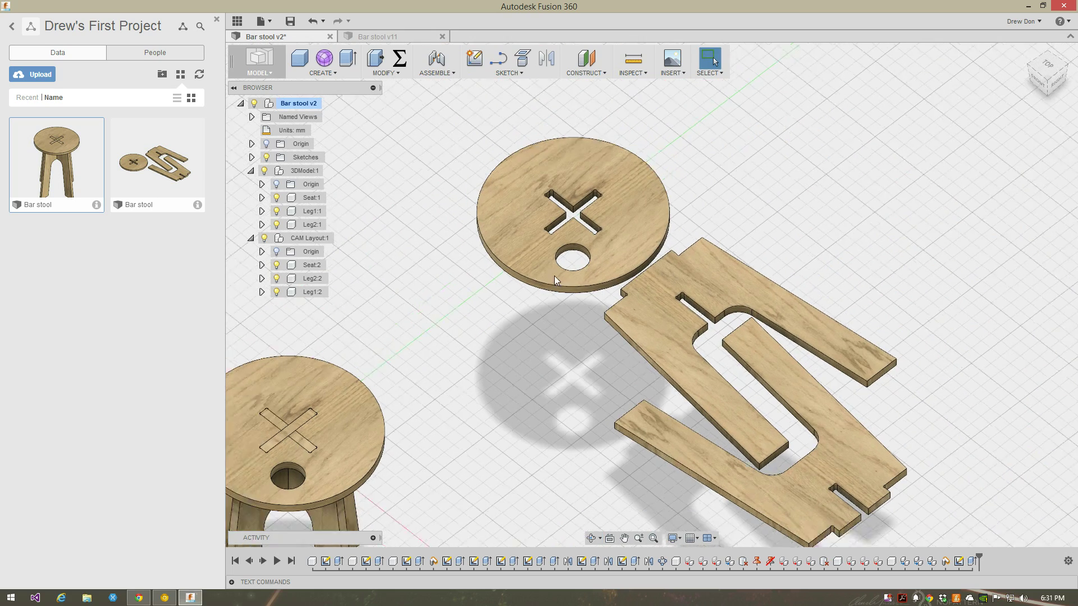